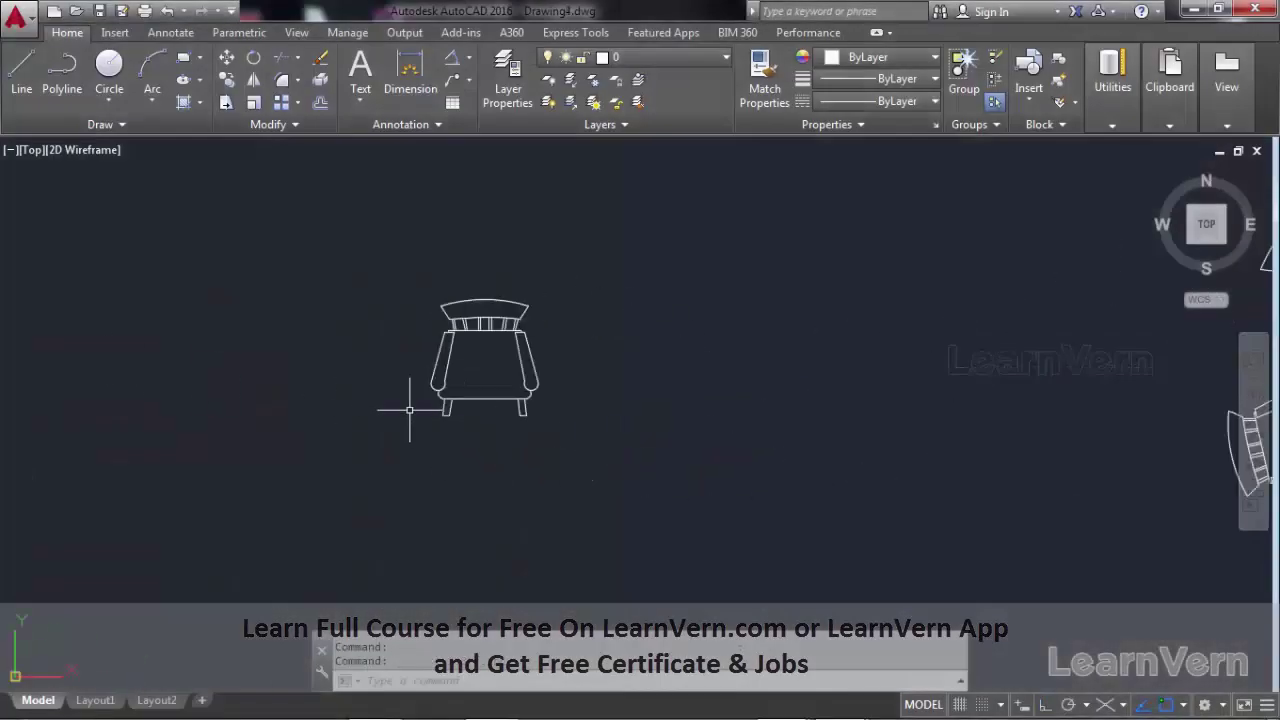
Window-select the whole chair in Drawing4, copy it to the clipboard, and switch to Drawing2
scroll(587, 376, "up", 2)
middle_click_drag(587, 376, 432, 497)
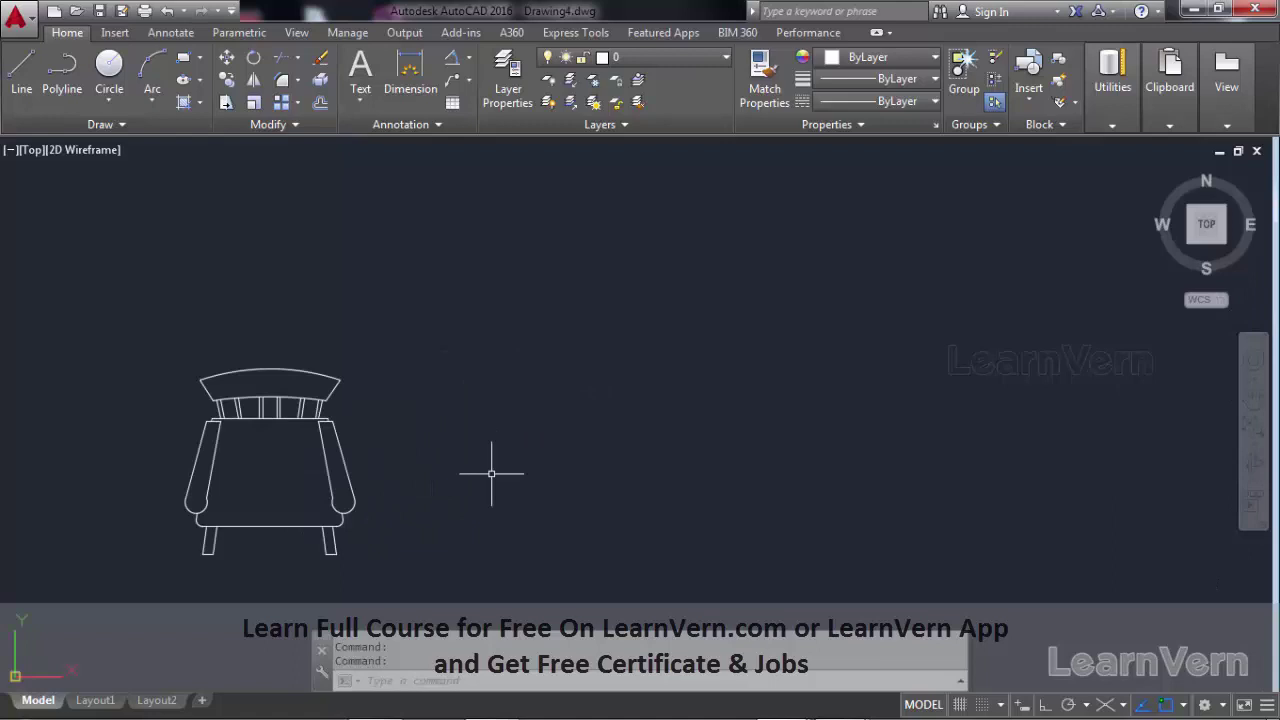
key("ctrl+c")
left_click(462, 537)
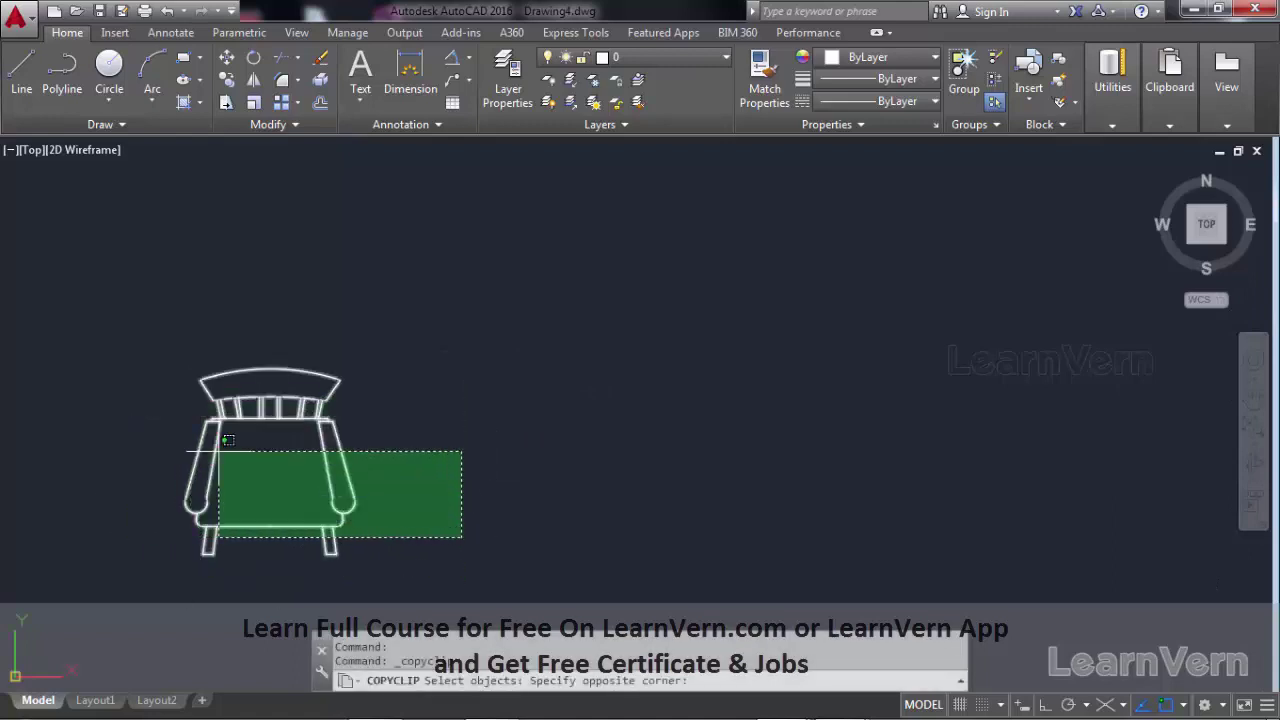
left_click(112, 340)
key("Return")
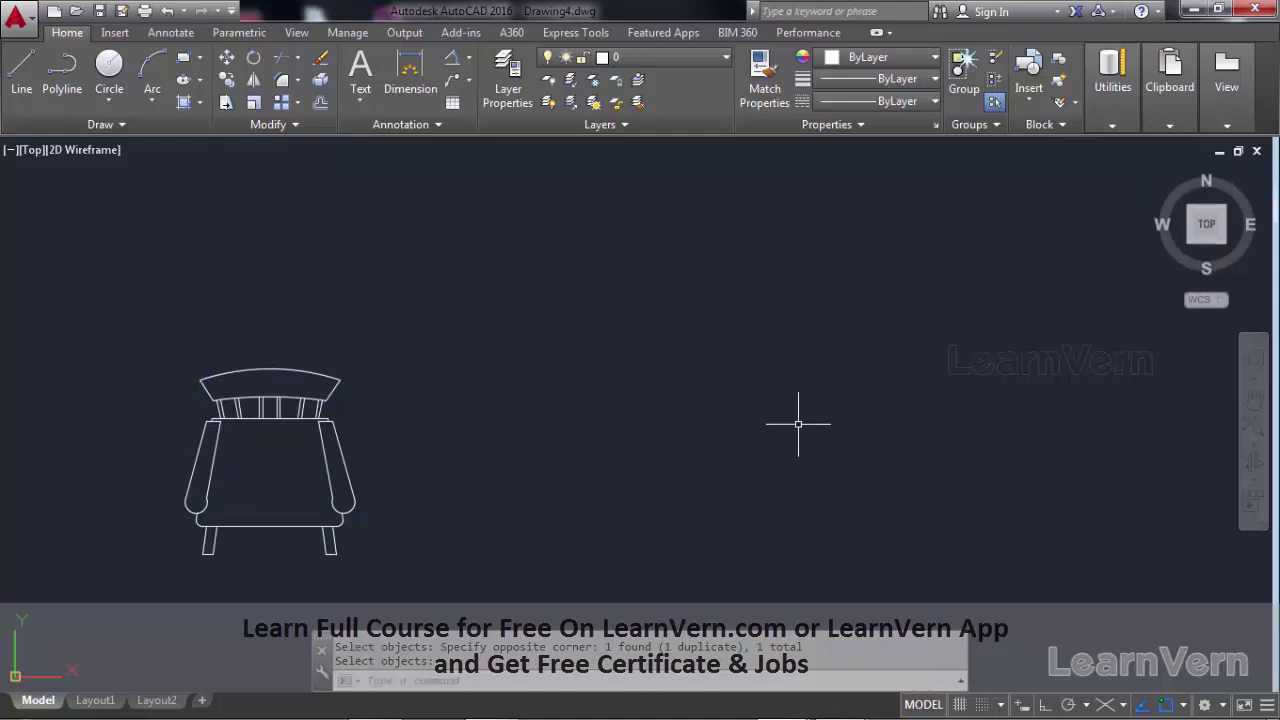
key("ctrl+Tab")
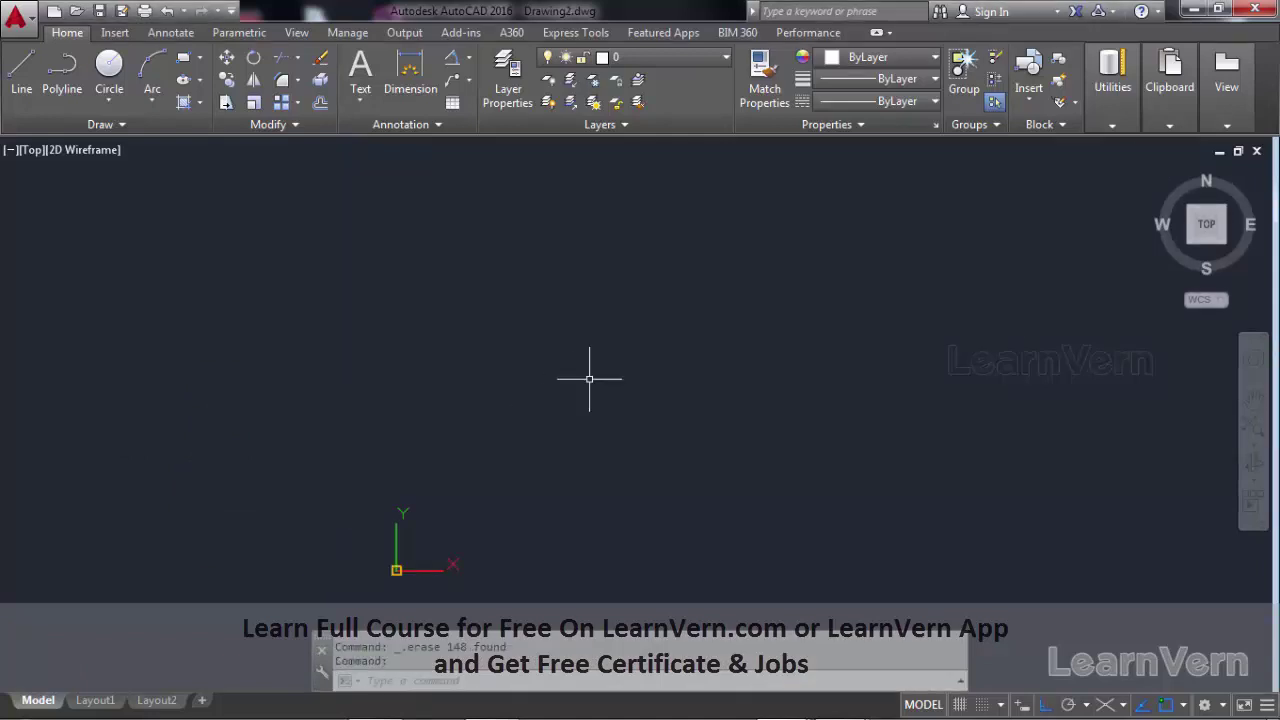
Paste the copied chair into Drawing2
key("ctrl+v")
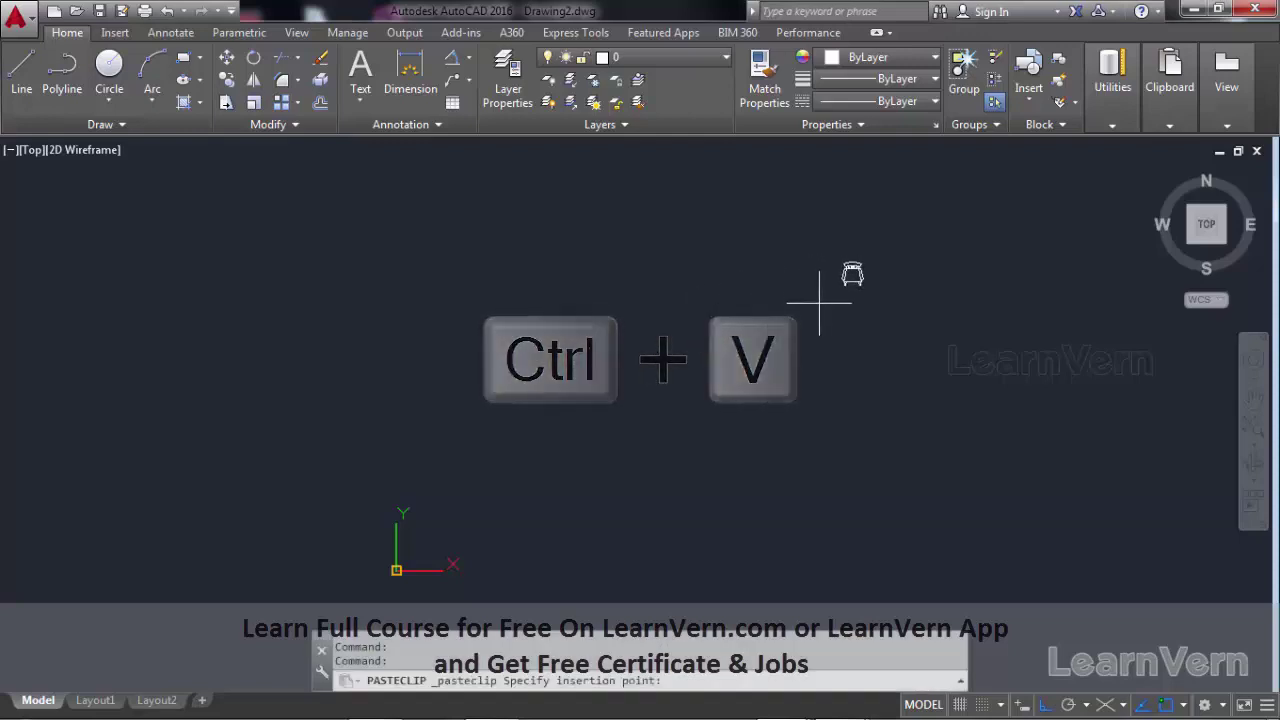
left_click(593, 461)
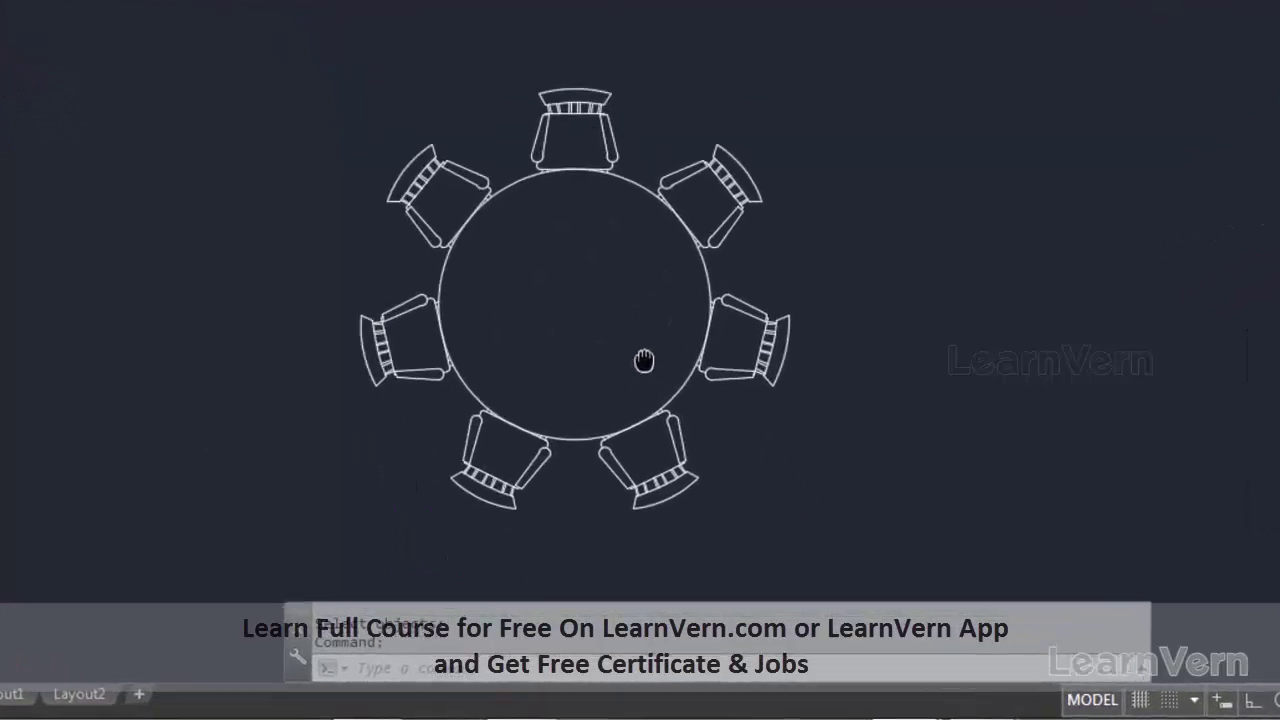
scroll(650, 348, "down", 2)
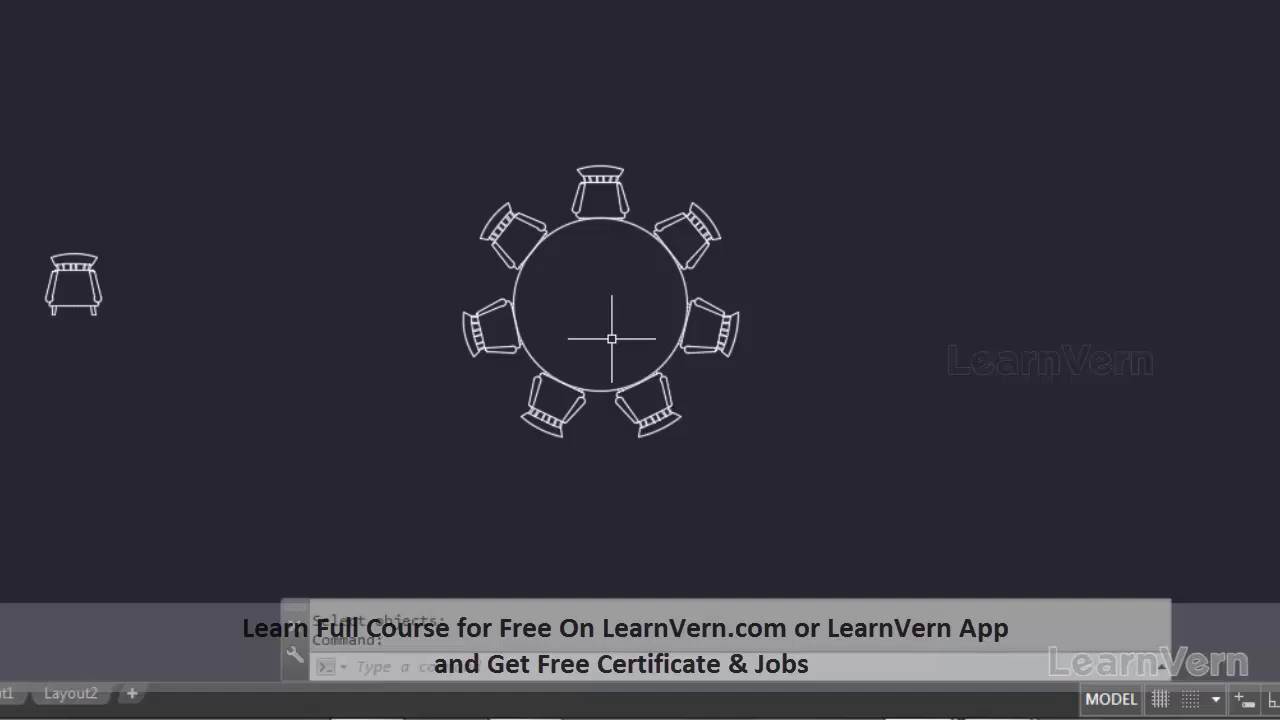
Copy the round table with its surrounding chairs to the clipboard
key("ctrl+c")
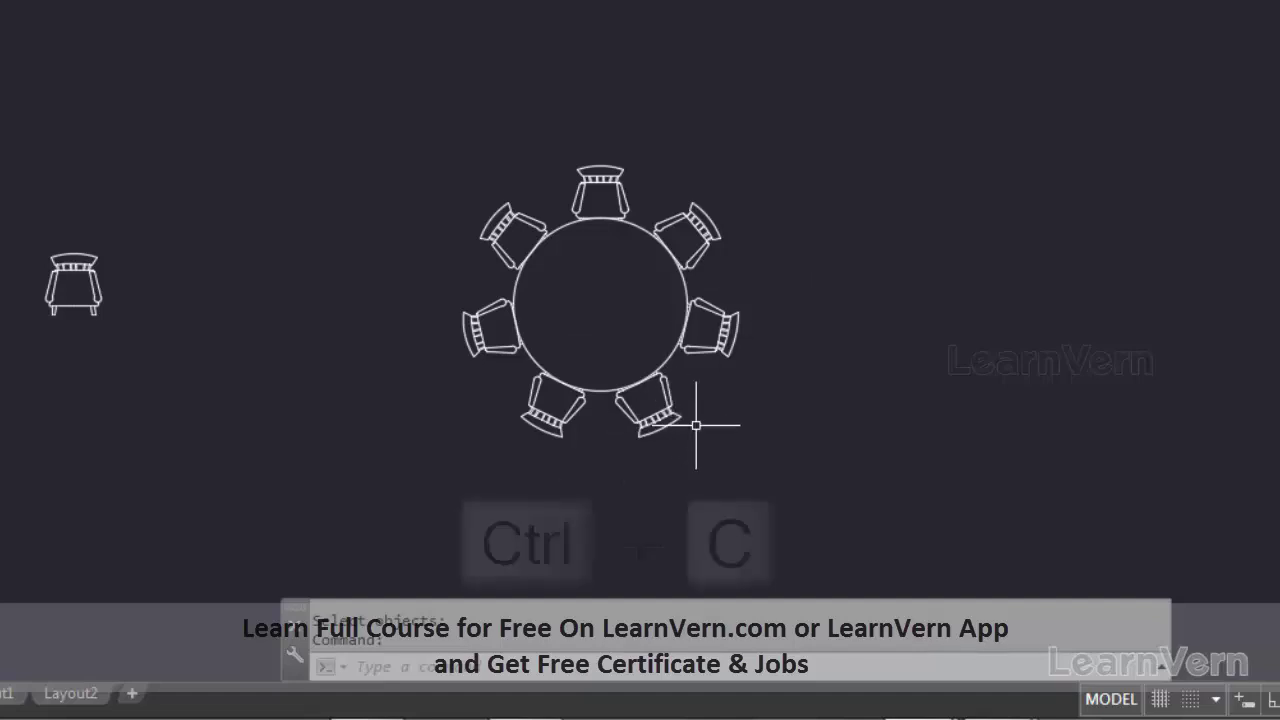
left_click(793, 488)
left_click(370, 141)
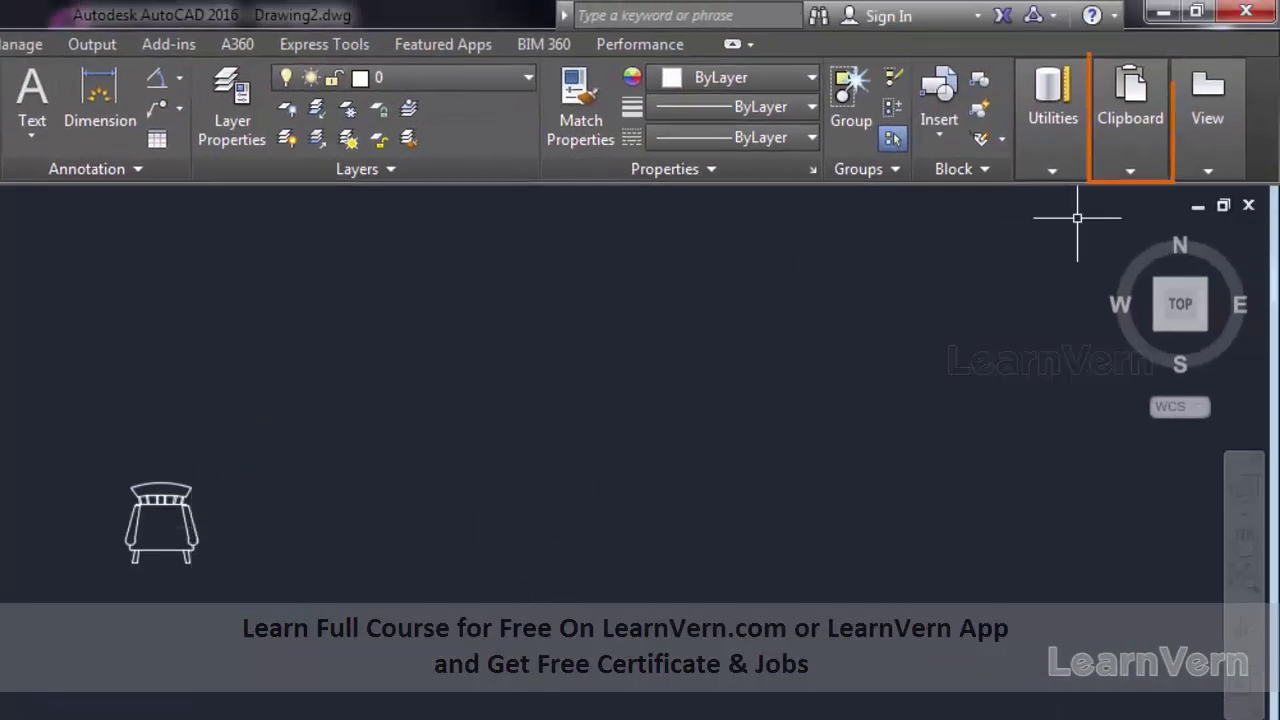
Paste the round table and eight chairs at original coordinates beside the single chair
left_click(1131, 172)
left_click(1120, 252)
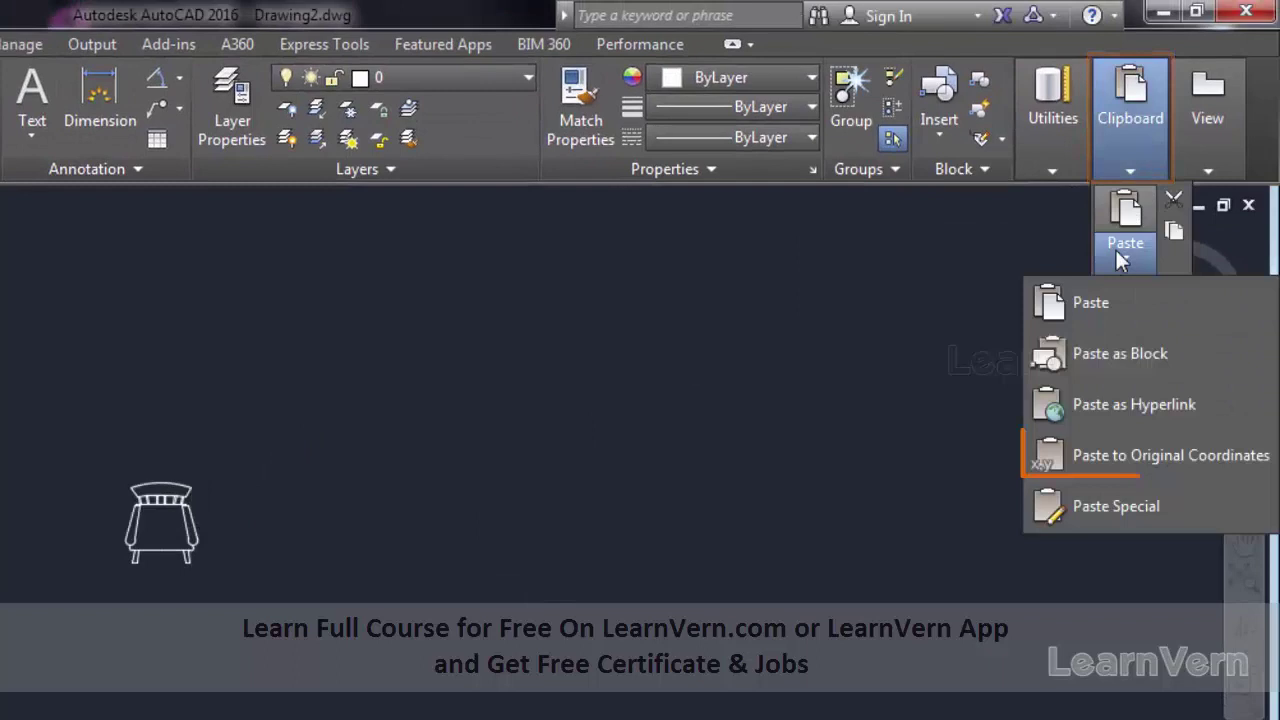
left_click(1105, 455)
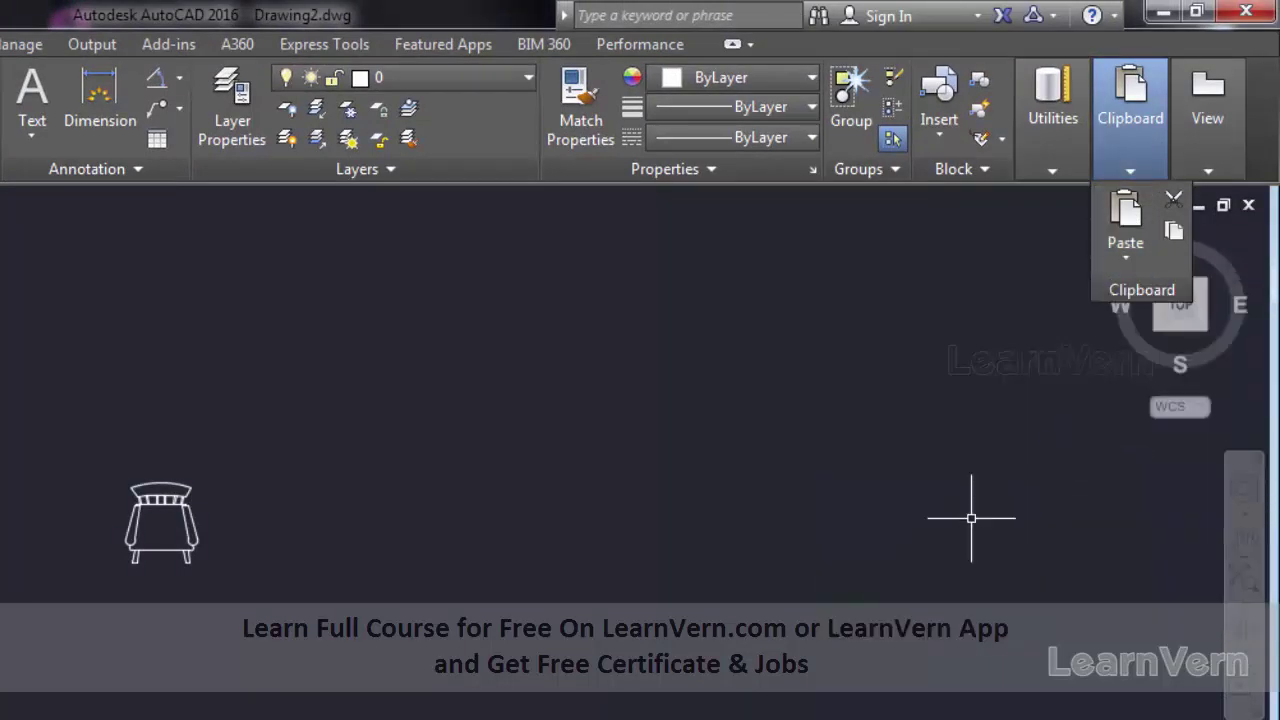
mouse_move(80, 571)
middle_mouse_down()
mouse_move(304, 453)
mouse_move(609, 406)
middle_mouse_up()
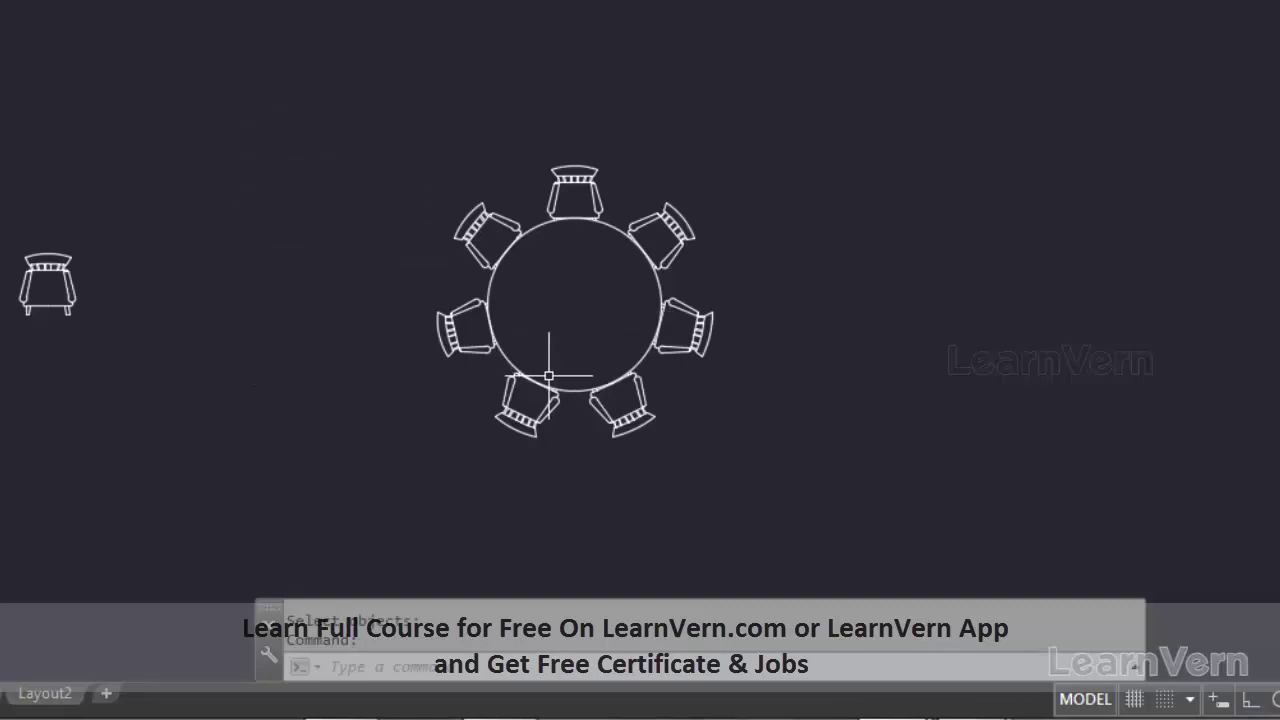
Use ID to read the round table's centre point coordinates
type("ID")
key("Return")
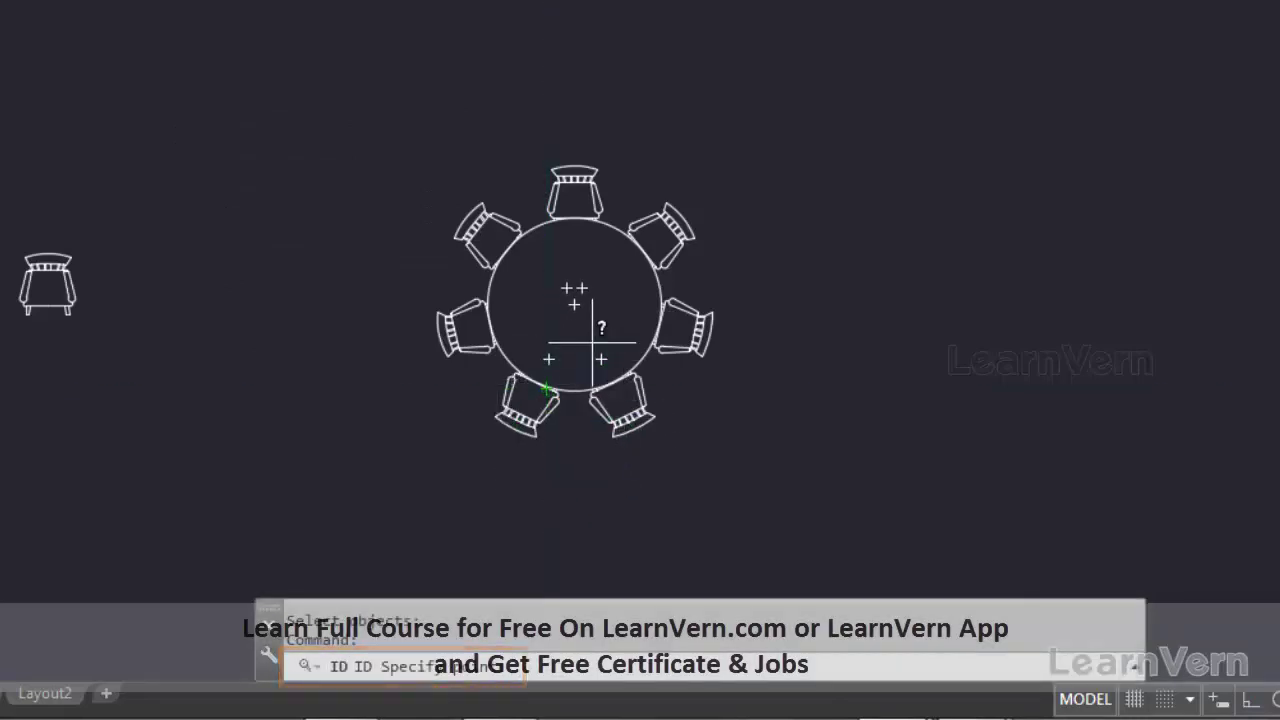
scroll(592, 342, "up", 4)
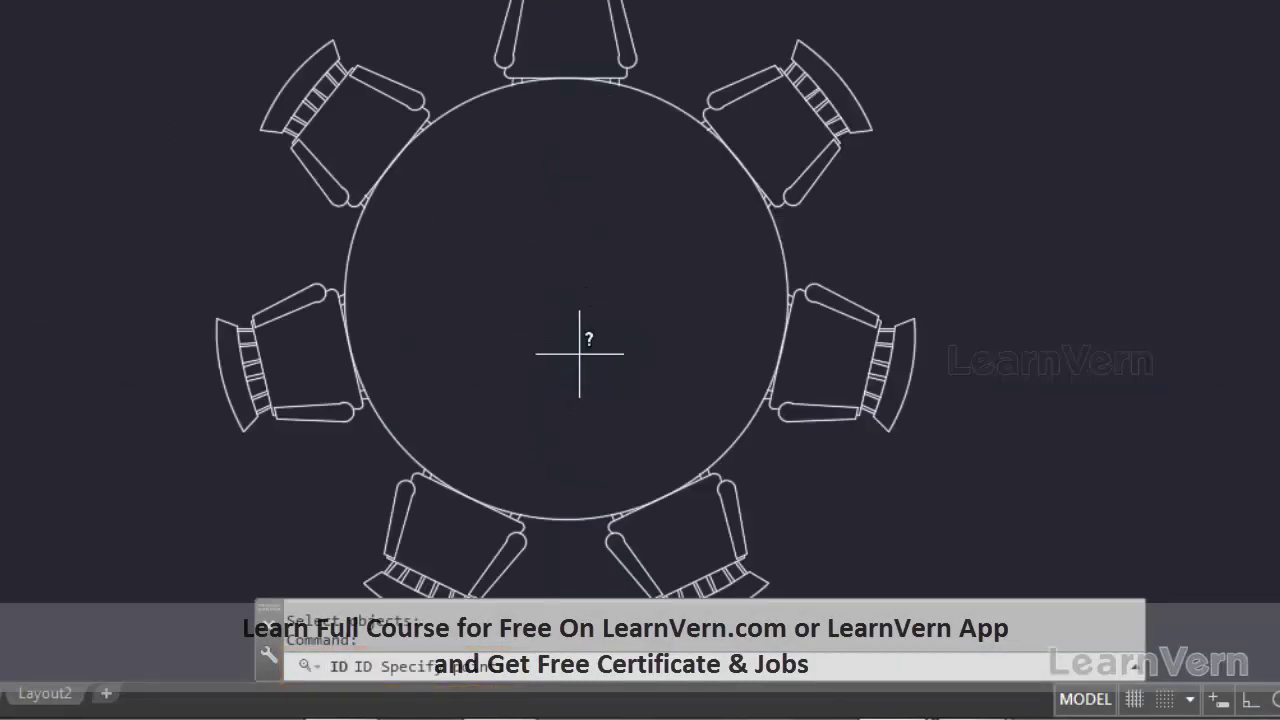
left_click(565, 298)
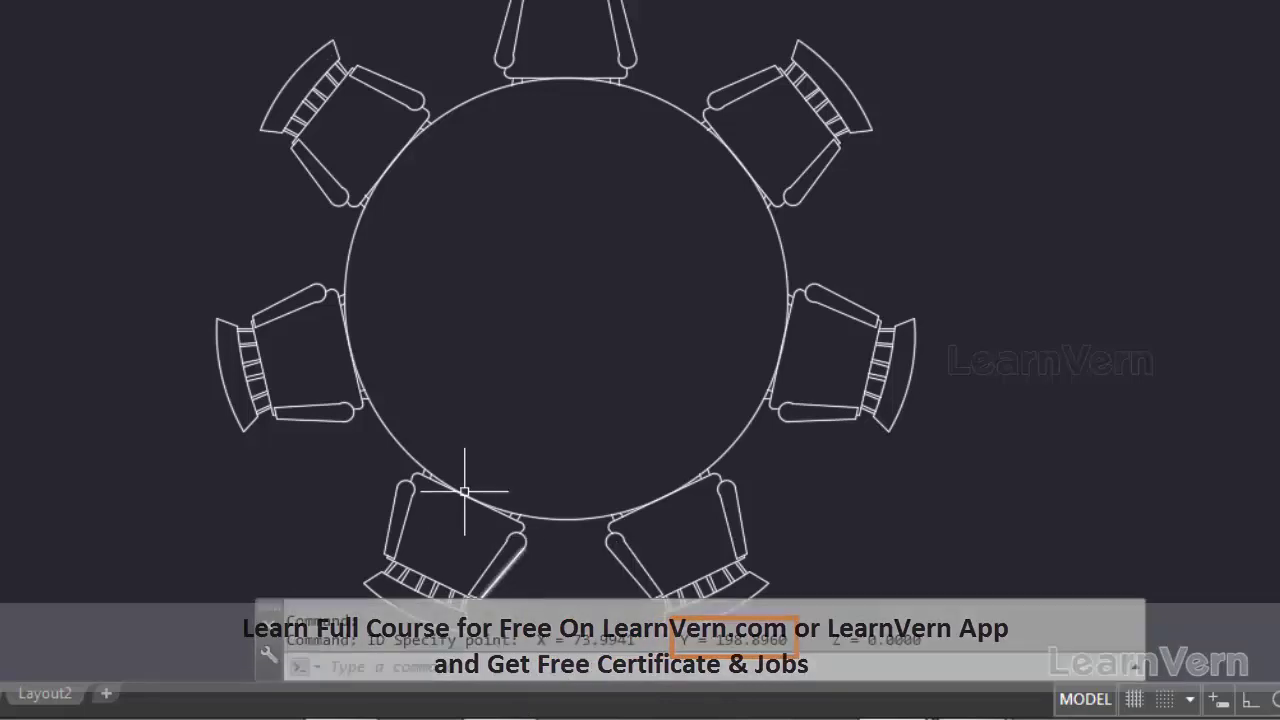
Bring the table and chair into view and re-check the table centre with ID (X 73.9941, Y 198.8960, Z 0)
scroll(503, 327, "down", 4)
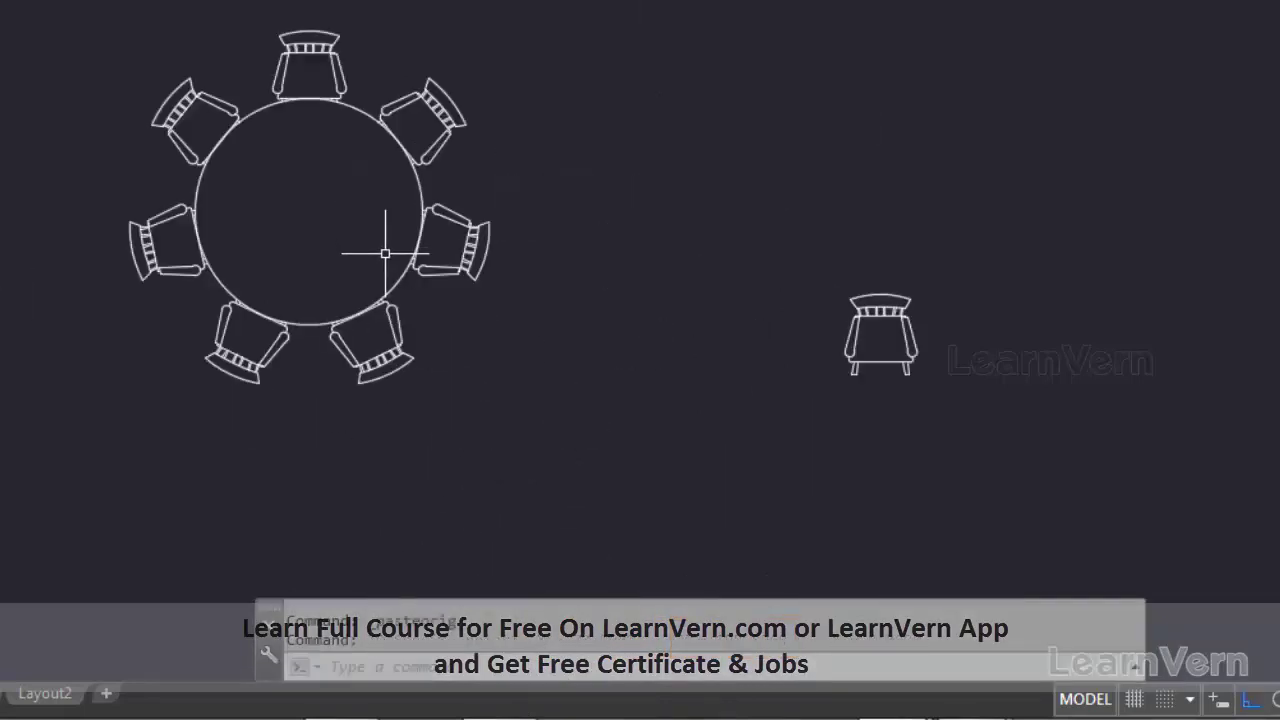
scroll(378, 258, "down", 2)
middle_click_drag(349, 273, 365, 303)
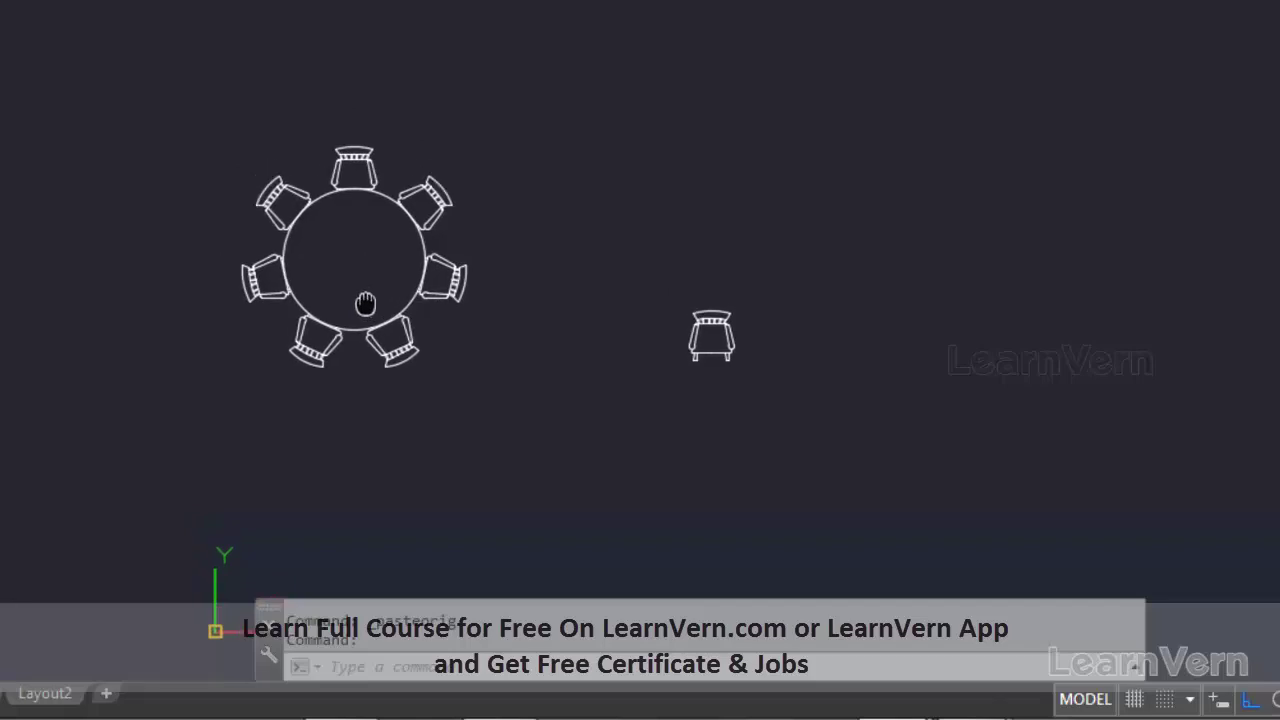
type("ID")
key("Return")
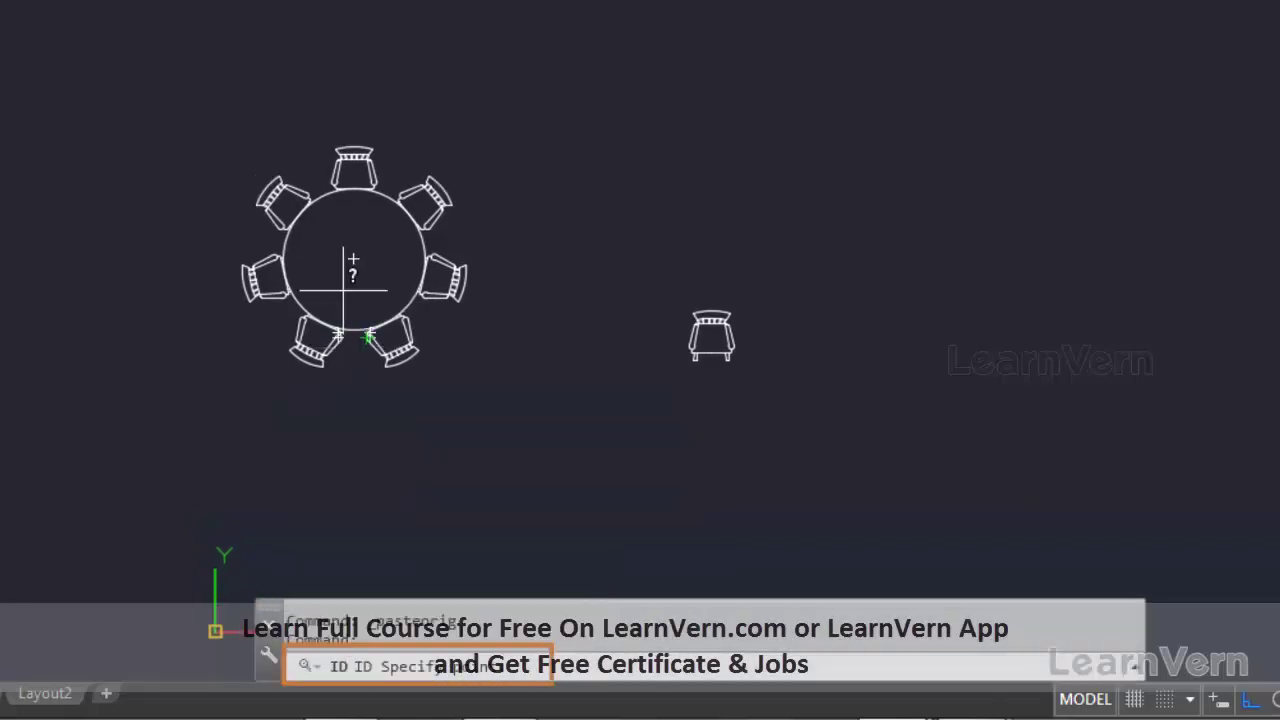
left_click(355, 258)
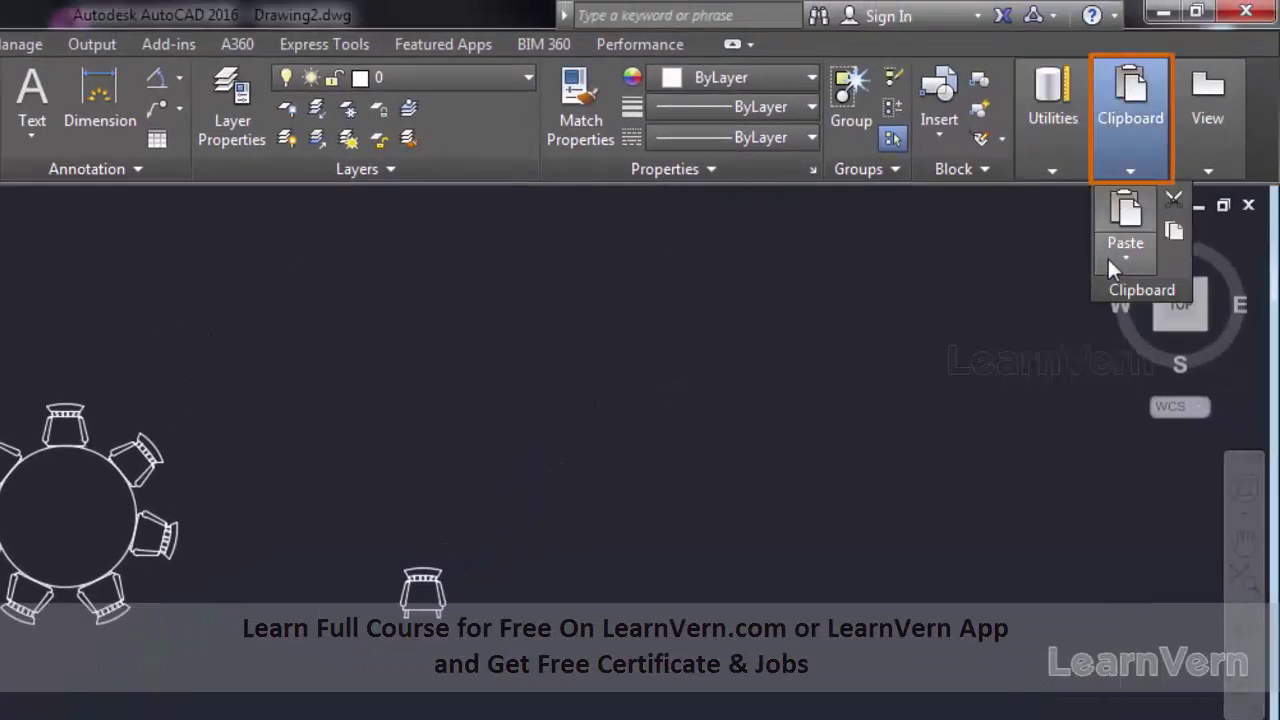
Paste the clipboard contents again at original coordinates
left_click(1110, 256)
mouse_move(1150, 455)
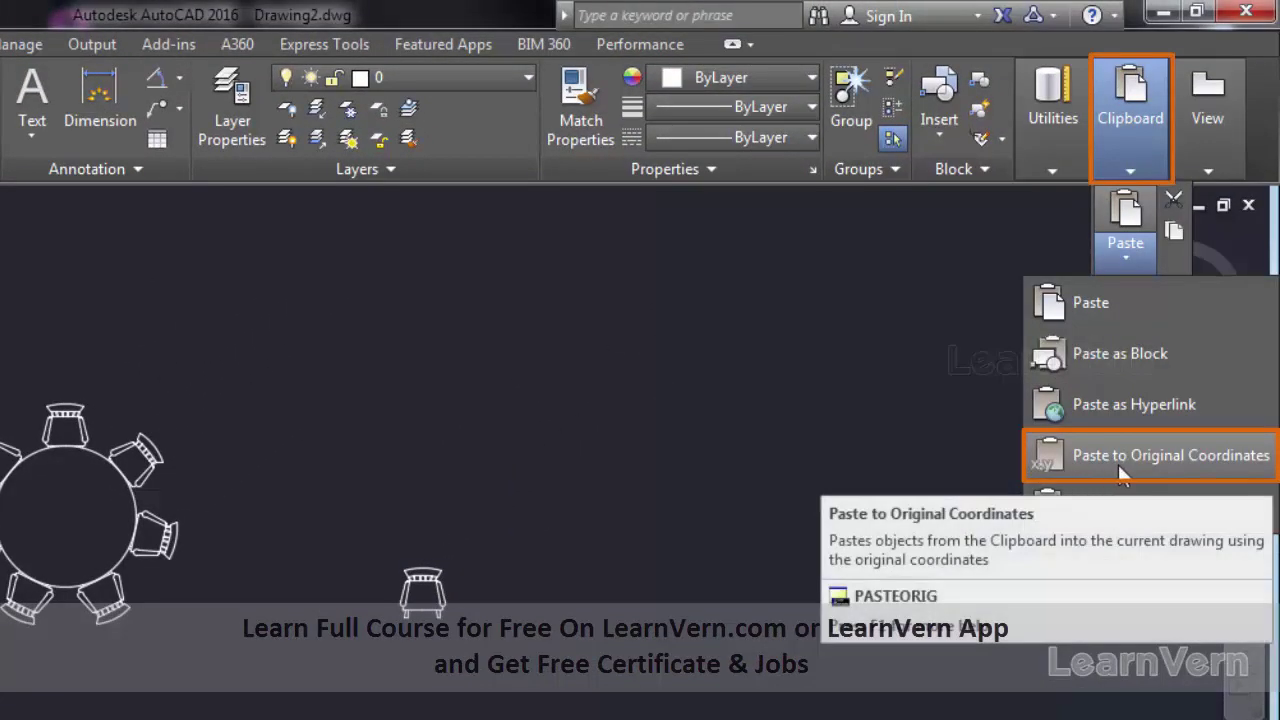
left_click(731, 477)
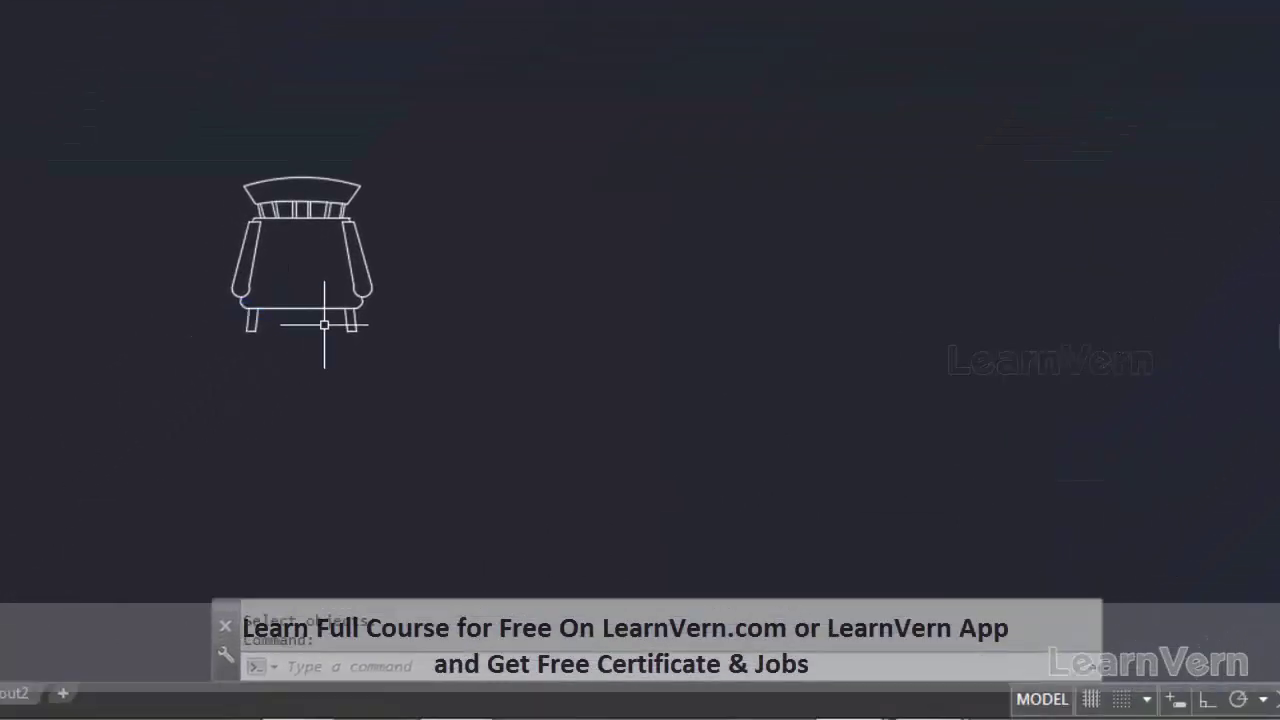
scroll(298, 312, "up", 2)
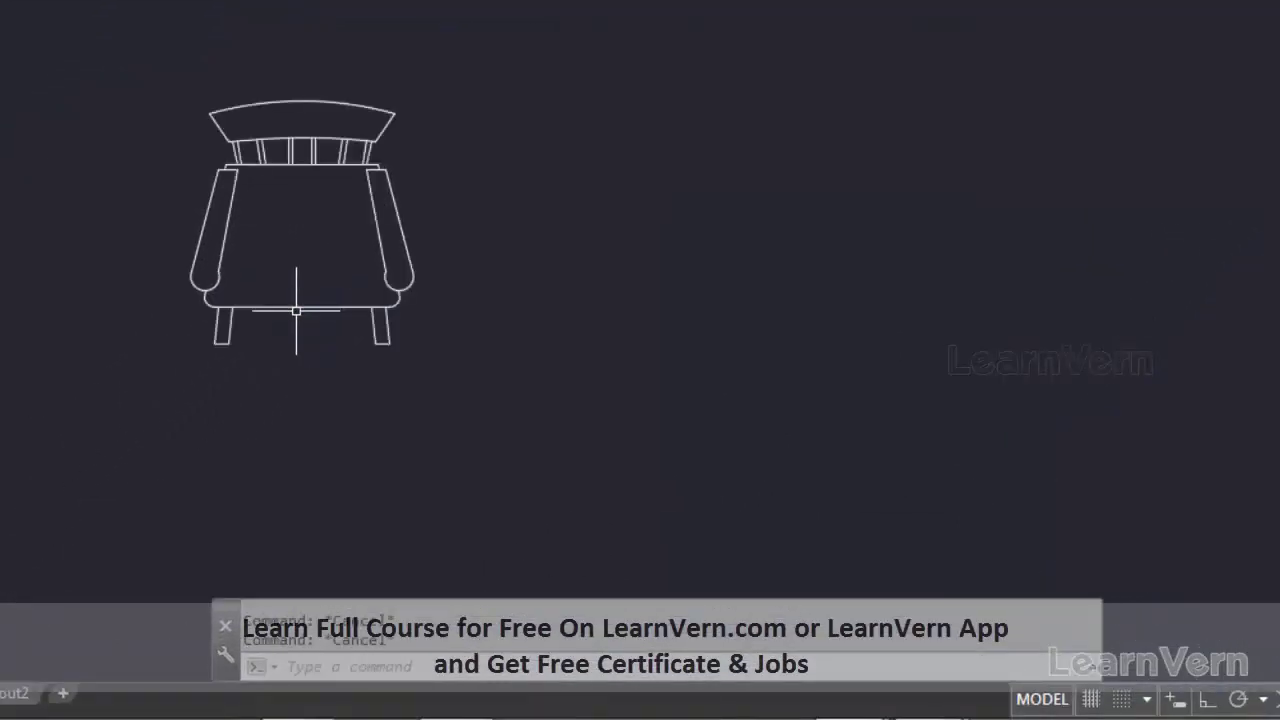
Select the chair's seat line to confirm it is loose lines, not a block, then deselect
left_click(284, 306)
left_click(326, 298)
left_click(337, 294)
left_click(422, 314)
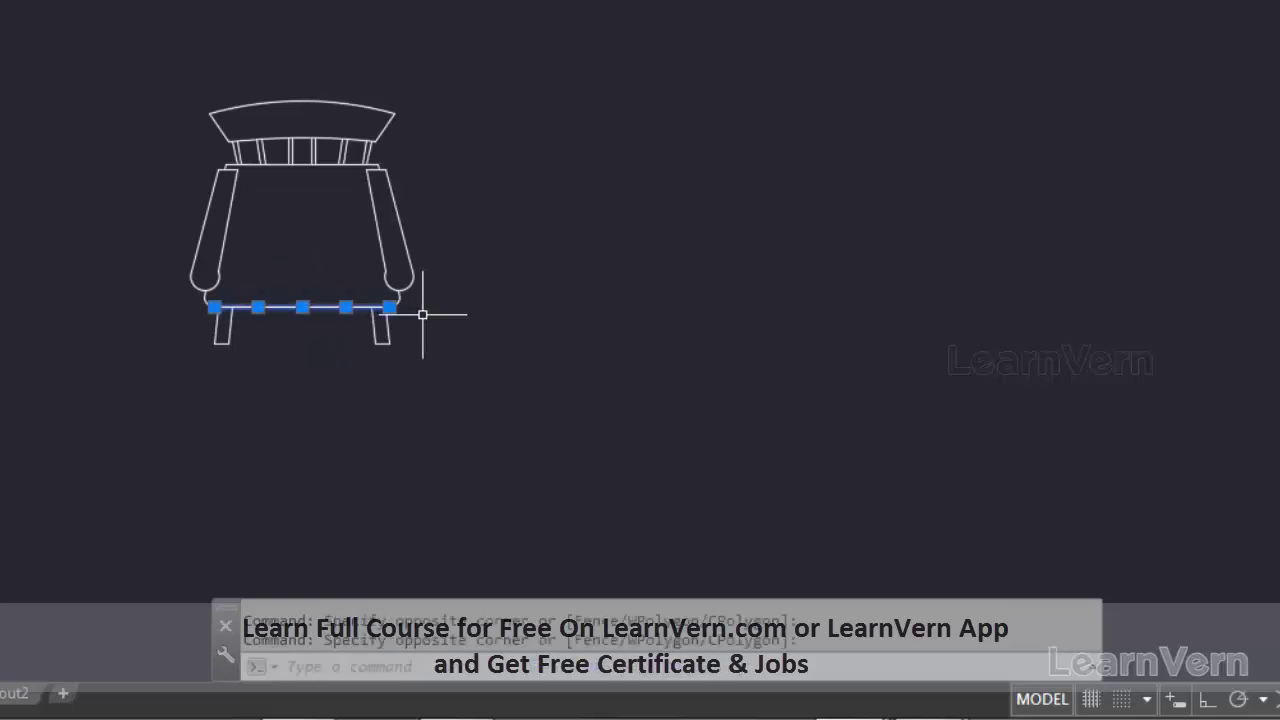
key("Escape")
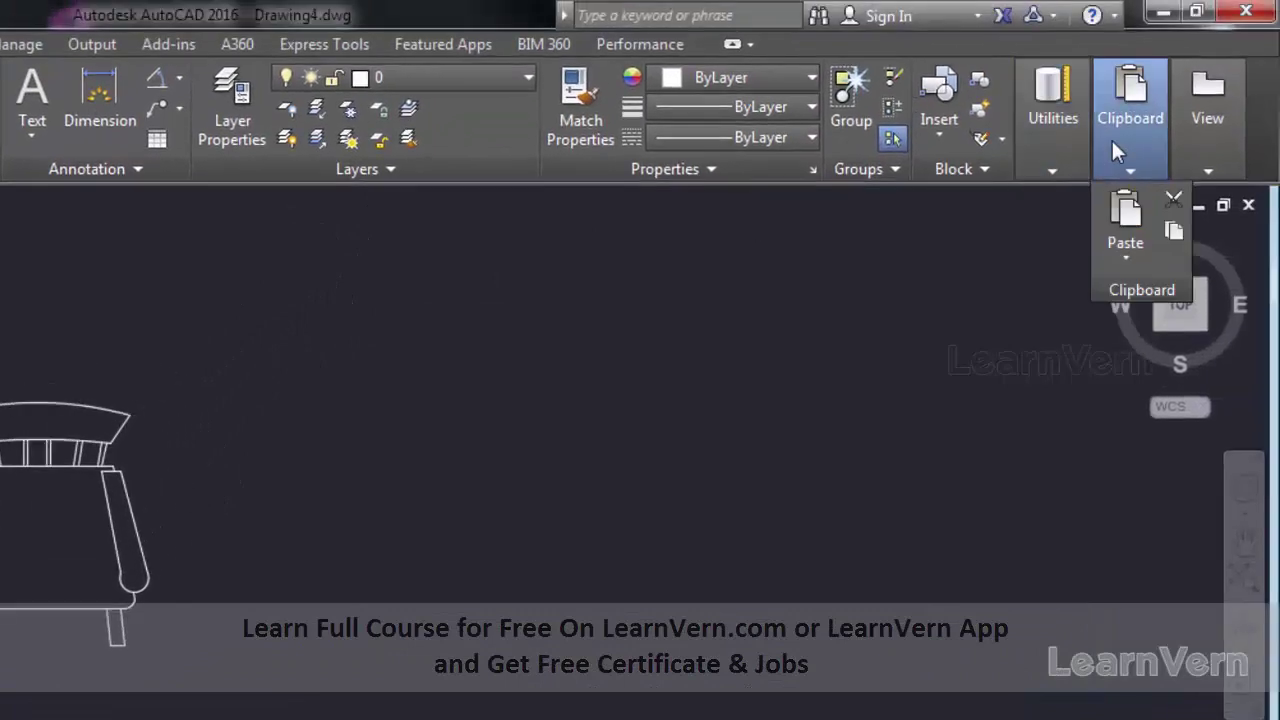
left_click(1117, 253)
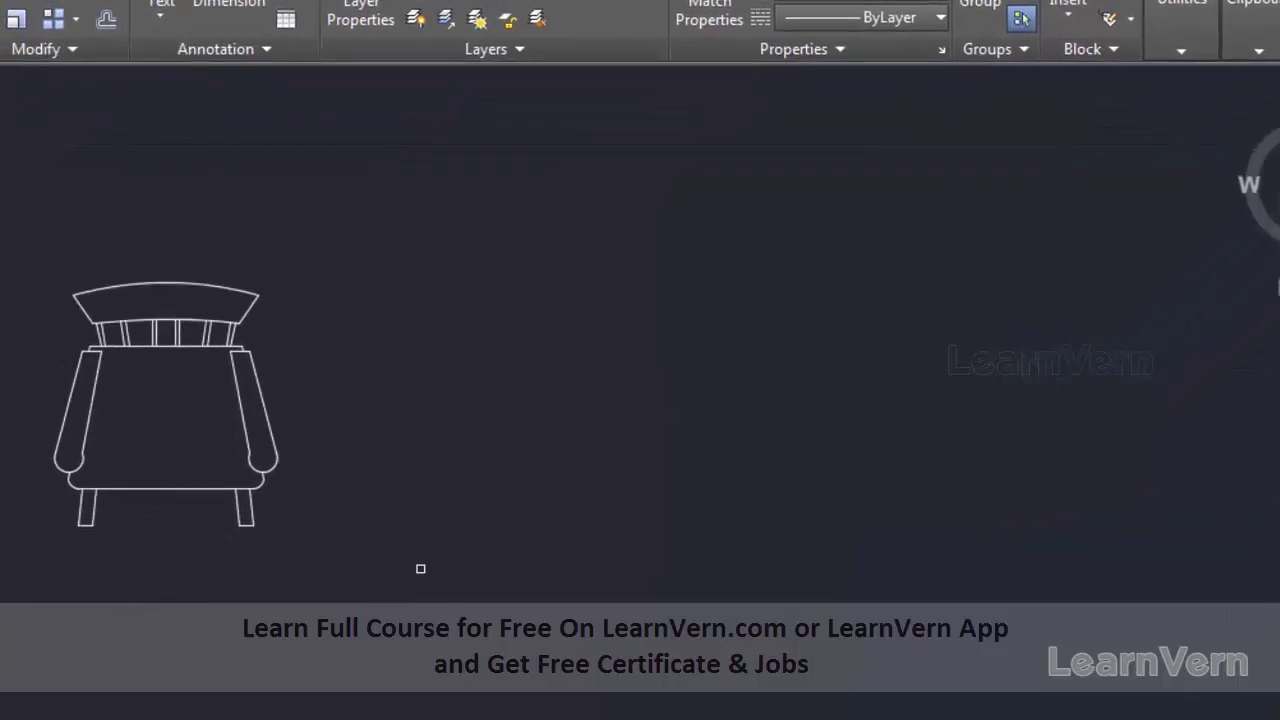
Copy the chair and paste it as a block at the lower left
key("ctrl+c")
left_click(486, 522)
left_click(117, 86)
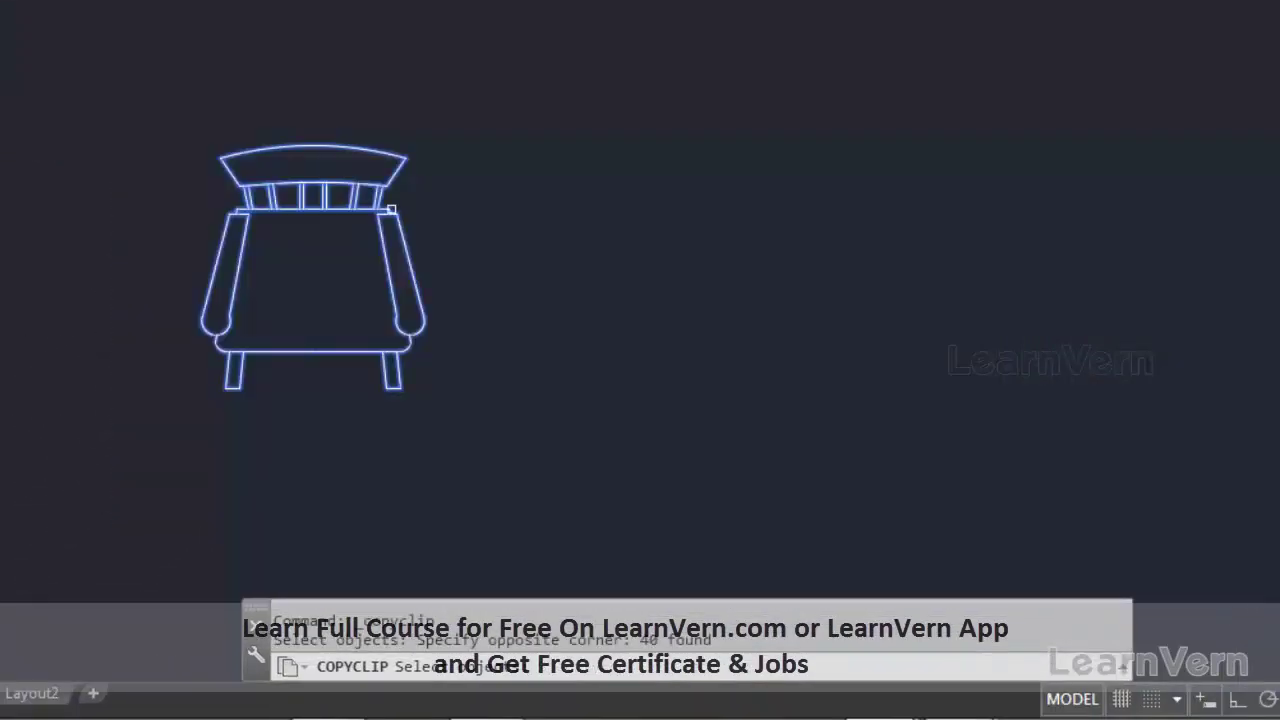
key("Return")
left_click(1127, 172)
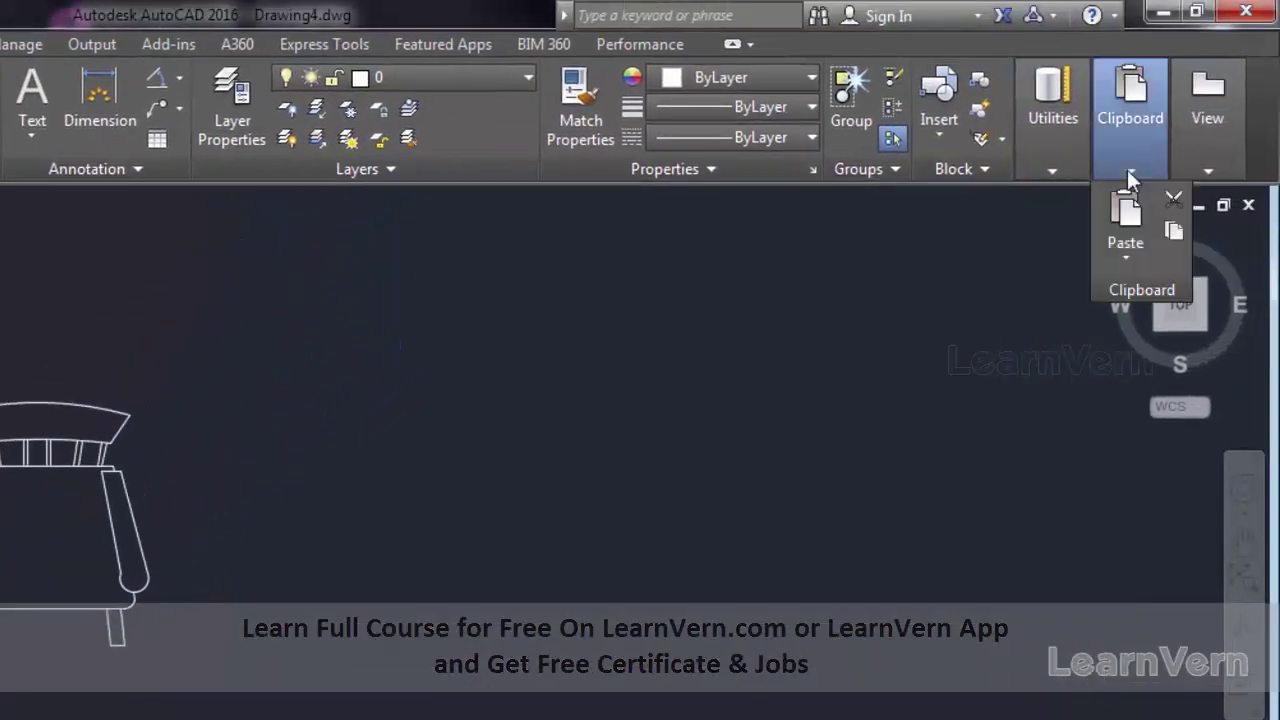
left_click(1123, 262)
left_click(1100, 352)
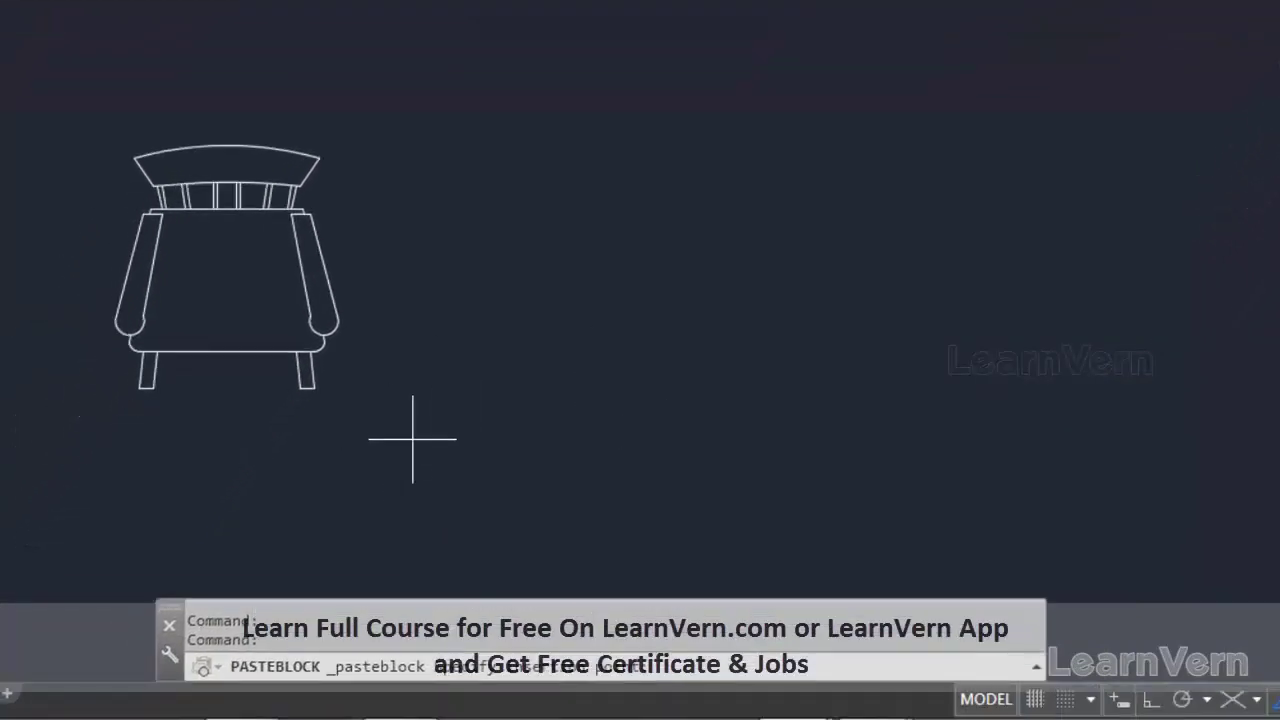
left_click(180, 529)
Move the top chair so it sits beside the left chair
scroll(425, 390, "down", 8)
scroll(537, 268, "up", 2)
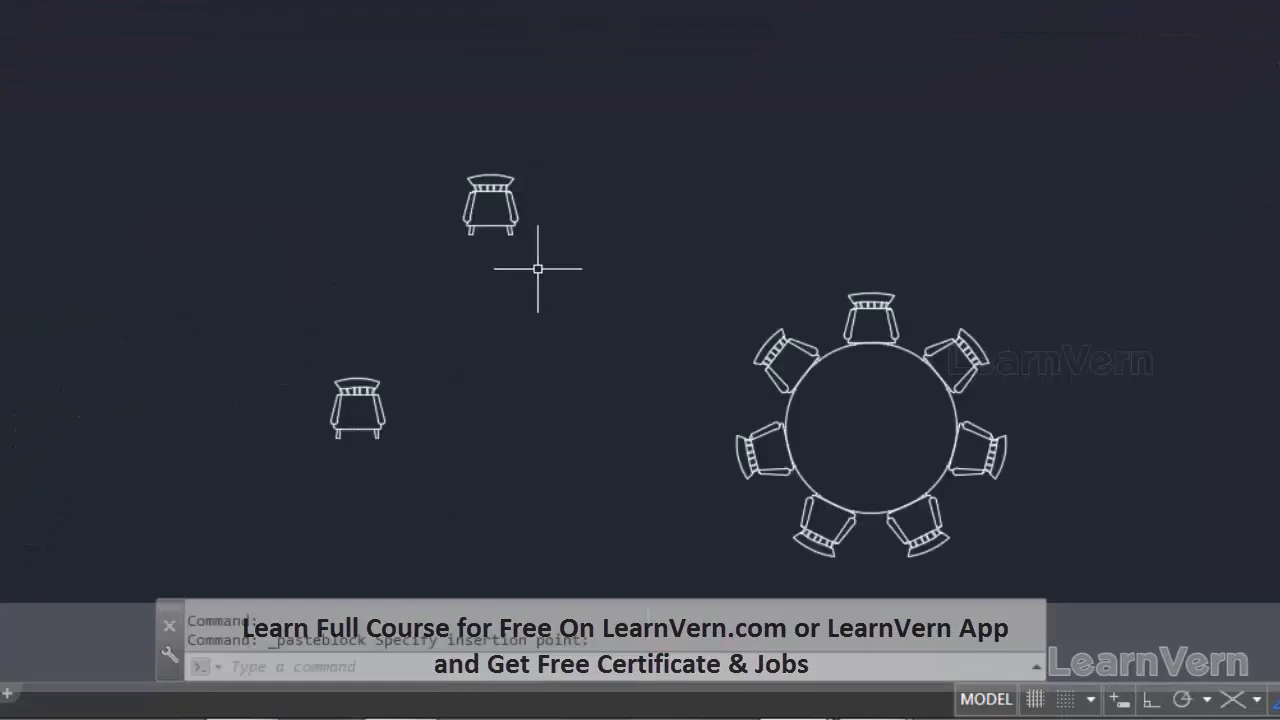
scroll(537, 268, "up", 4)
middle_click_drag(500, 263, 446, 160)
scroll(419, 173, "down", 2)
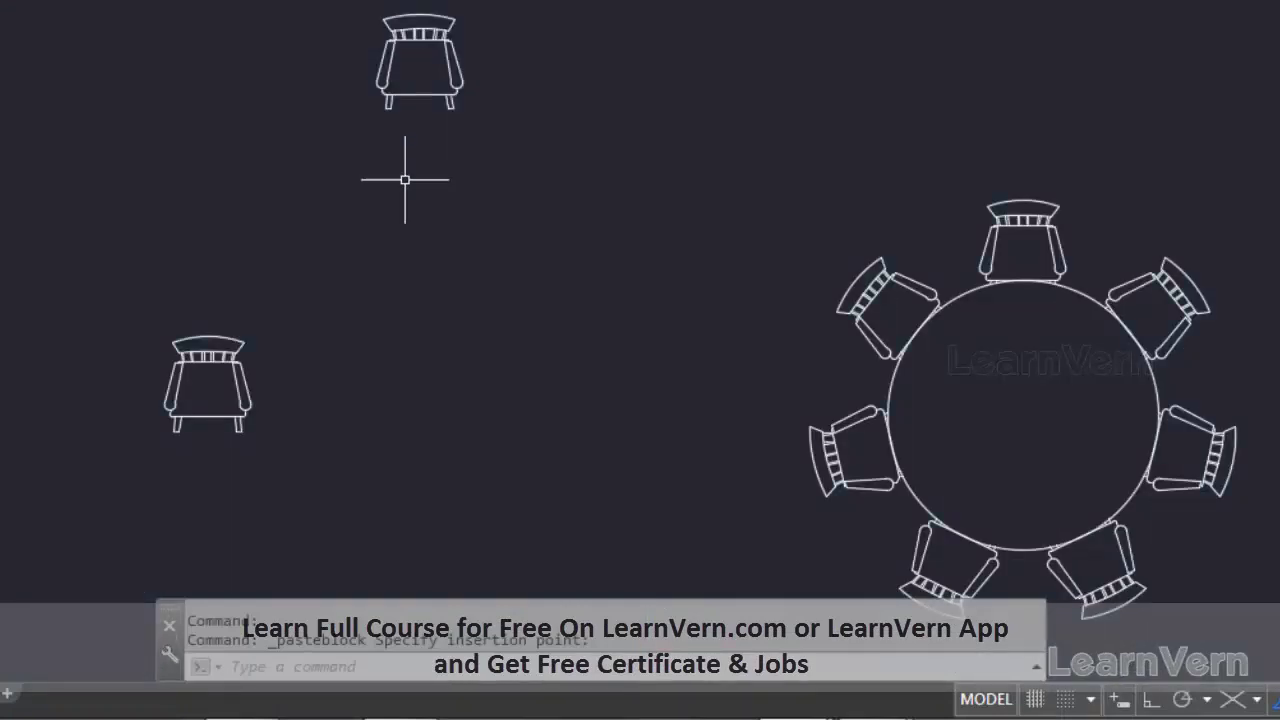
type("m")
key("Return")
left_click(537, 229)
left_click(315, 3)
key("Return")
left_click(383, 85)
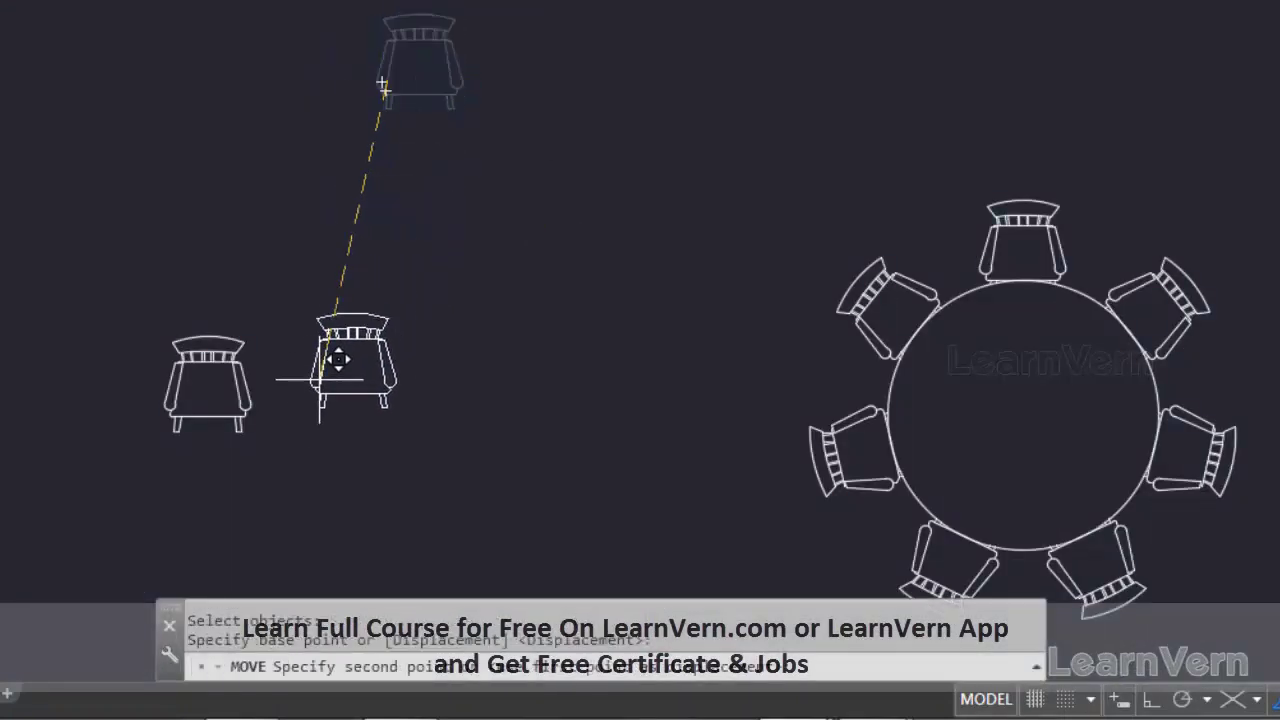
left_click(320, 380)
Check the chairs by selecting them, then open the Insert dialog showing block A$C589465AA
scroll(400, 405, "up", 4)
scroll(470, 390, "up", 3)
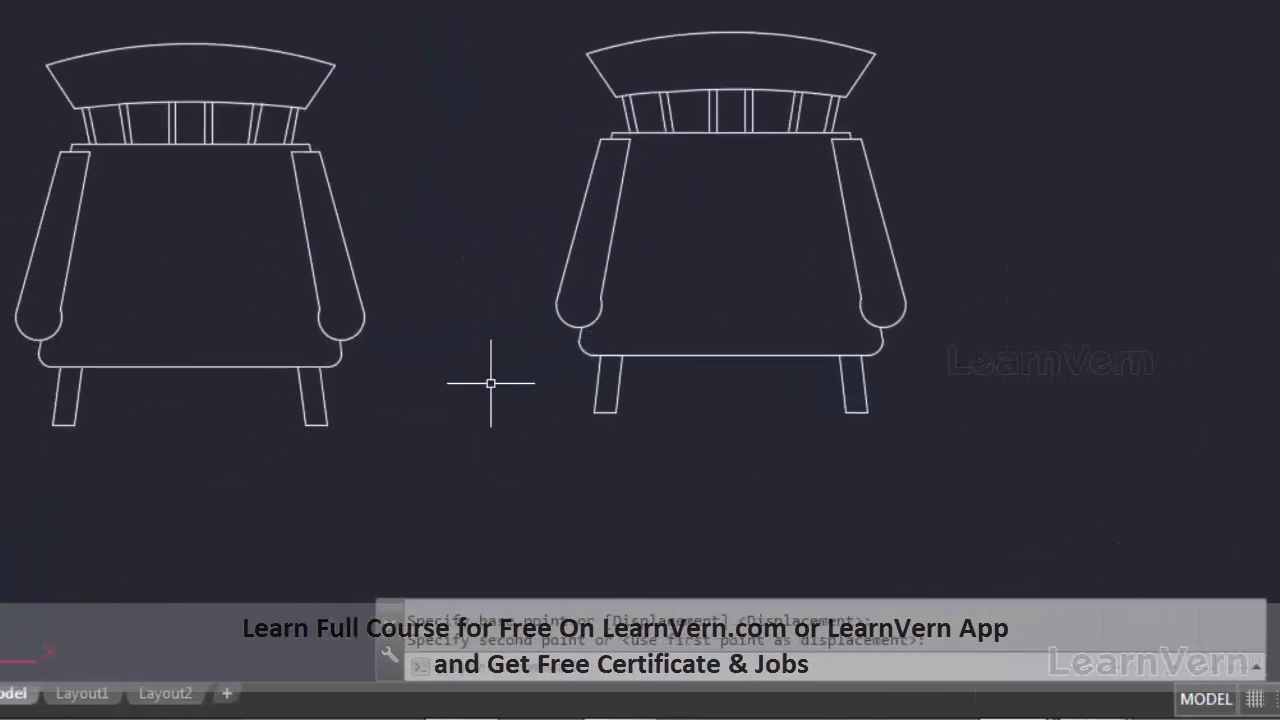
left_click(234, 388)
left_click(200, 345)
key("Escape")
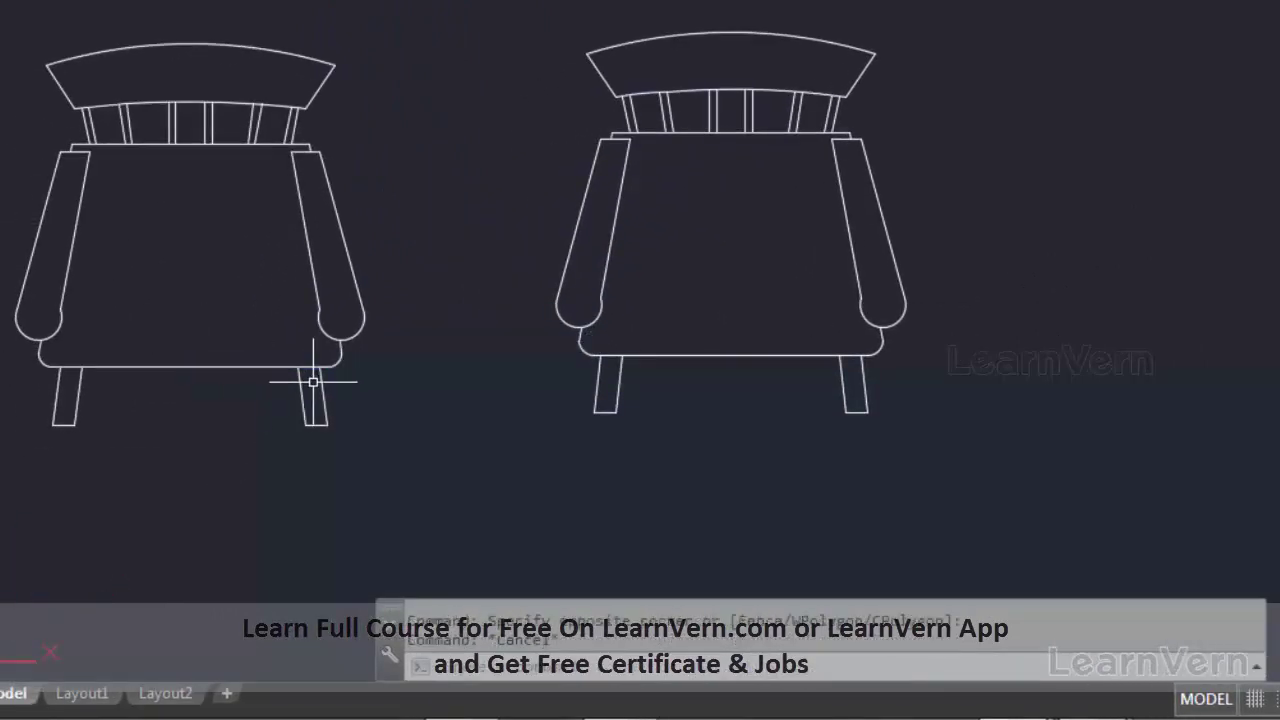
left_click(743, 380)
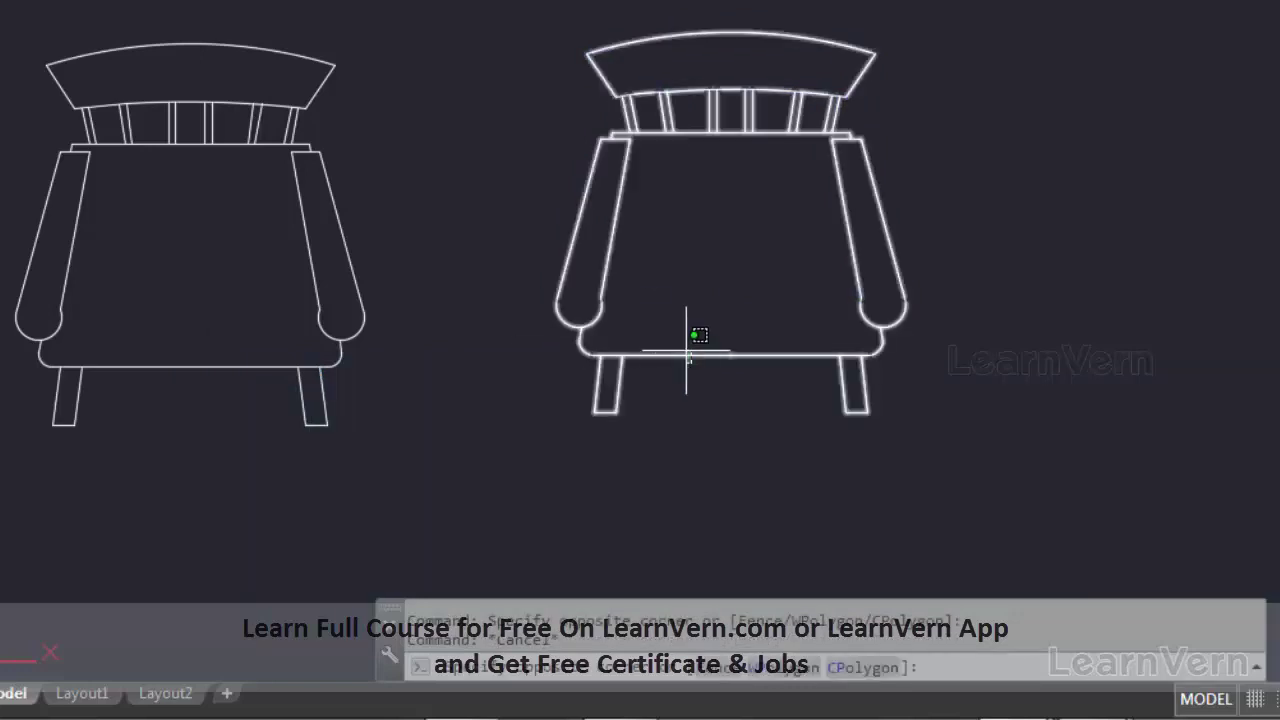
key("Escape")
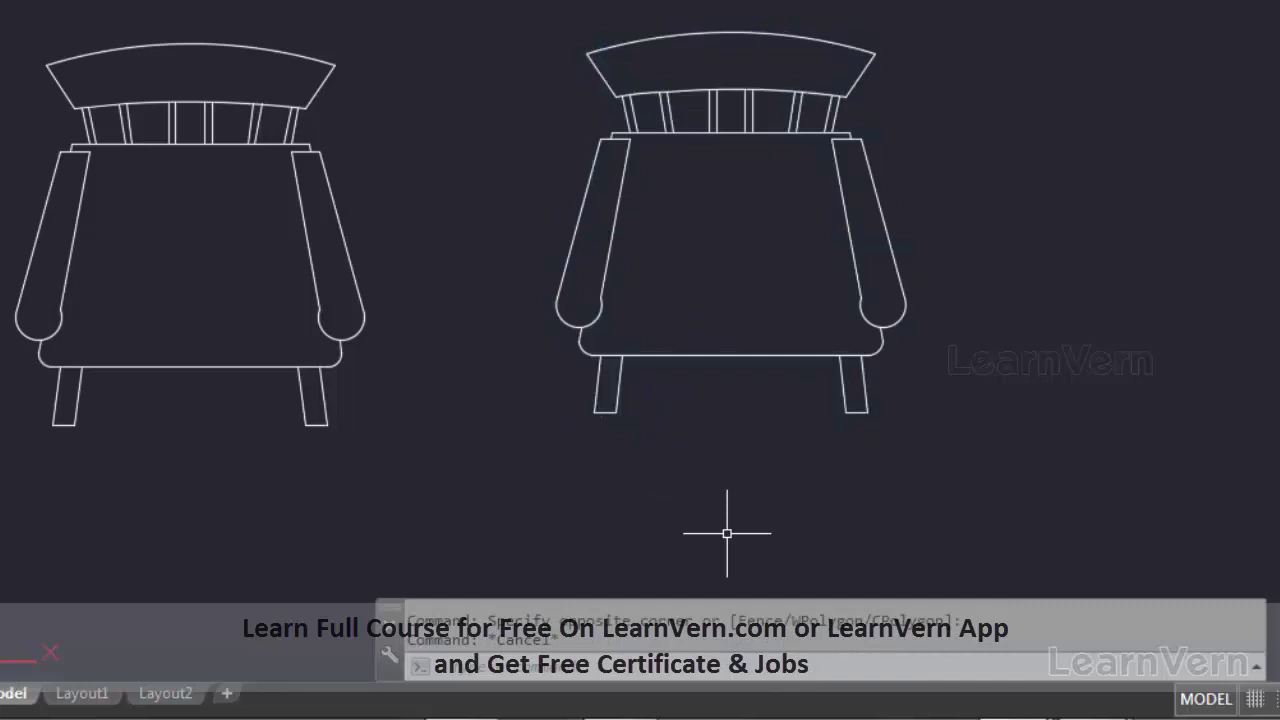
type("i")
key("Return")
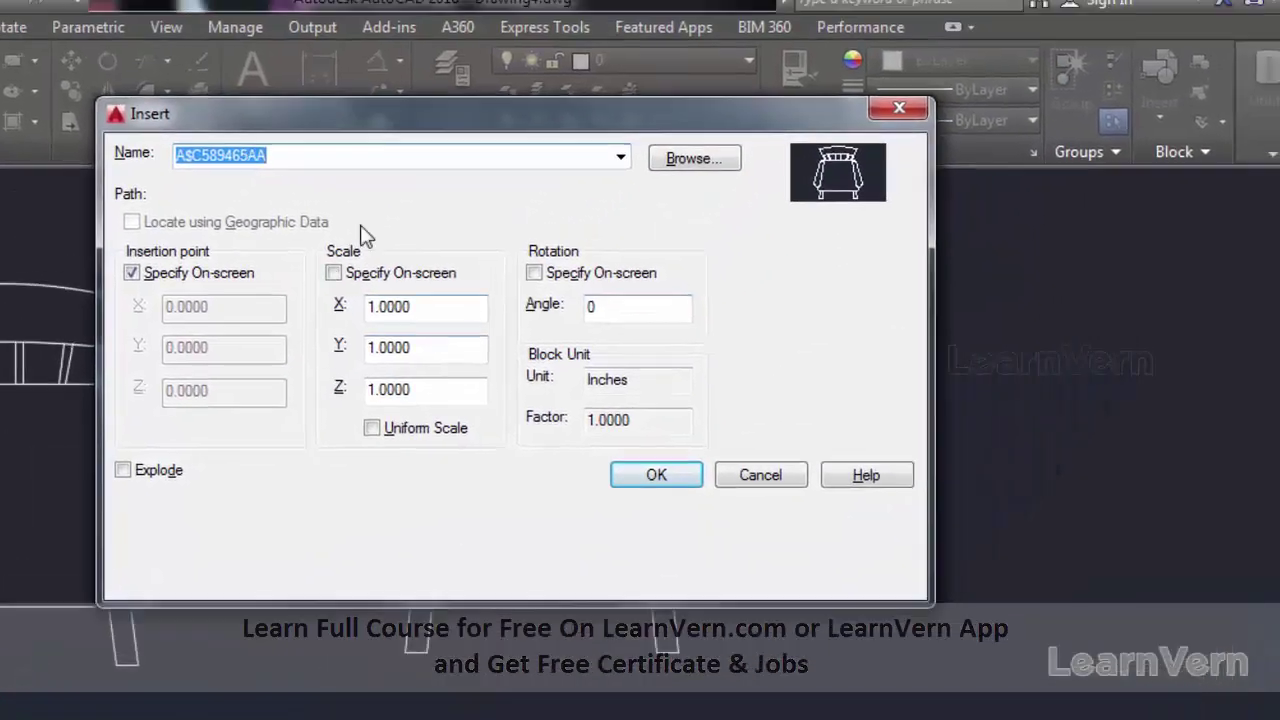
Insert another copy of the chair block beside the first chair
left_click(637, 485)
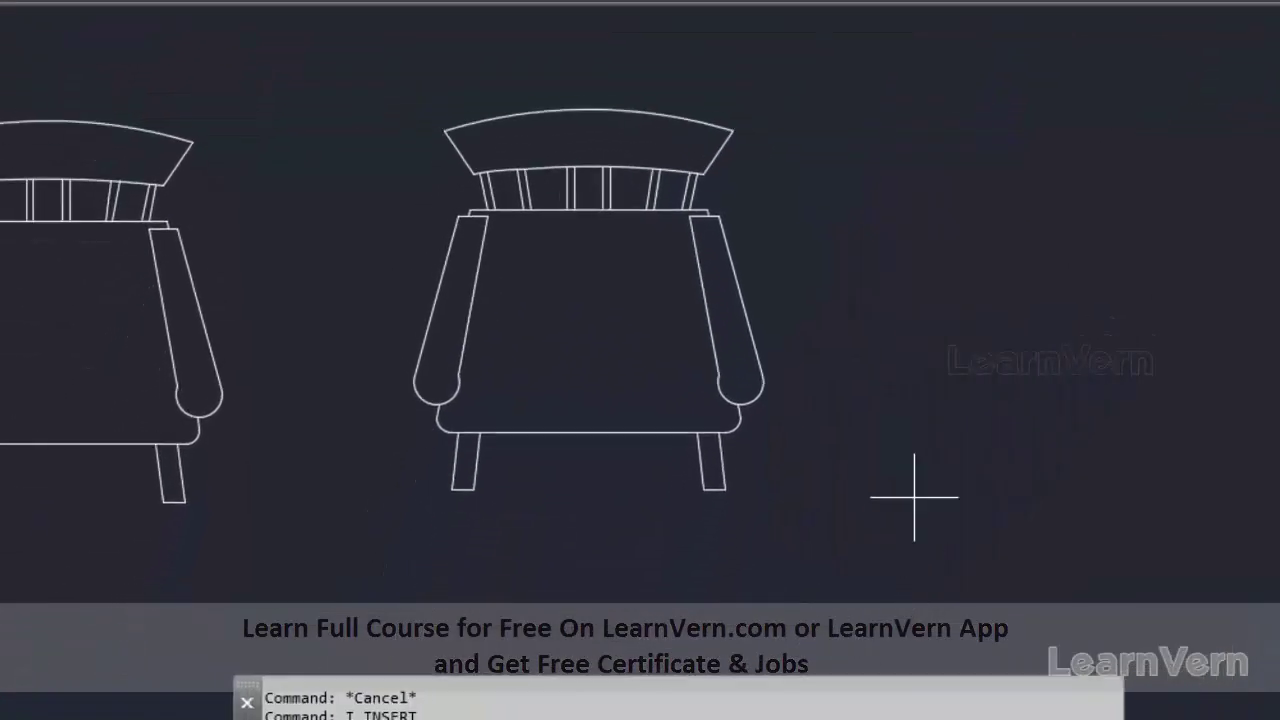
left_click(891, 414)
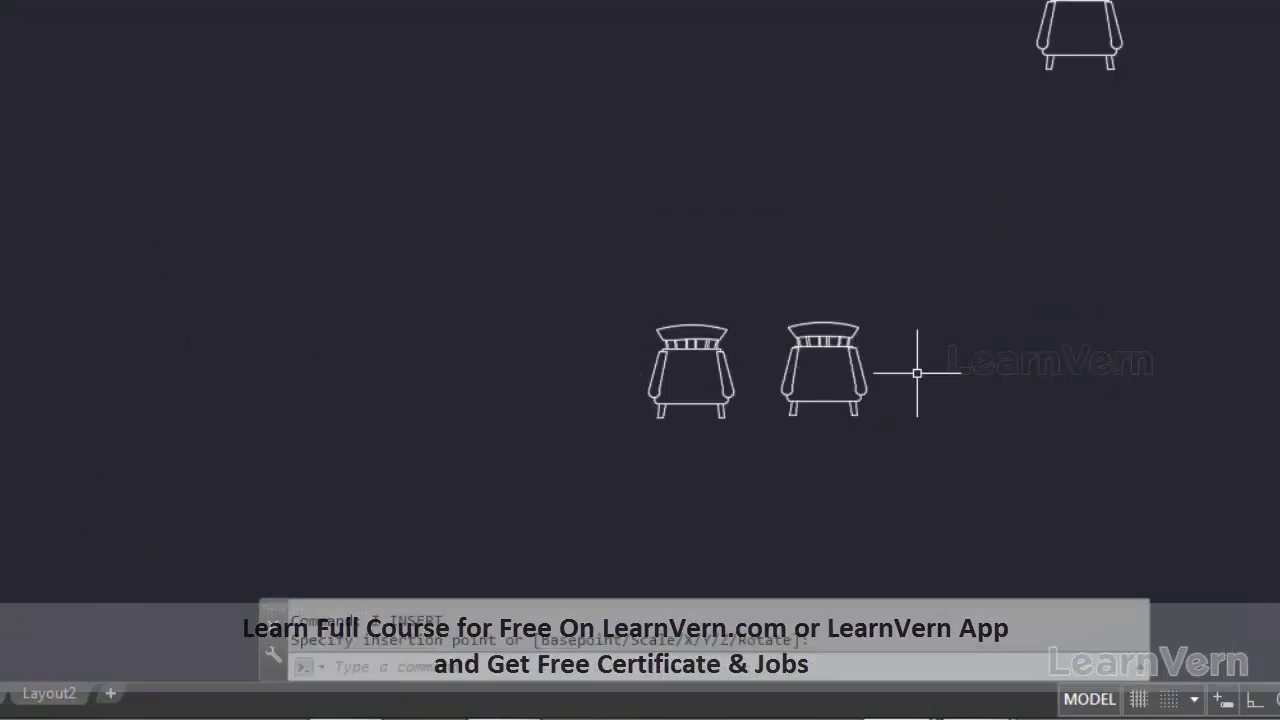
left_click(1085, 40)
scroll(1042, 373, "up", 4)
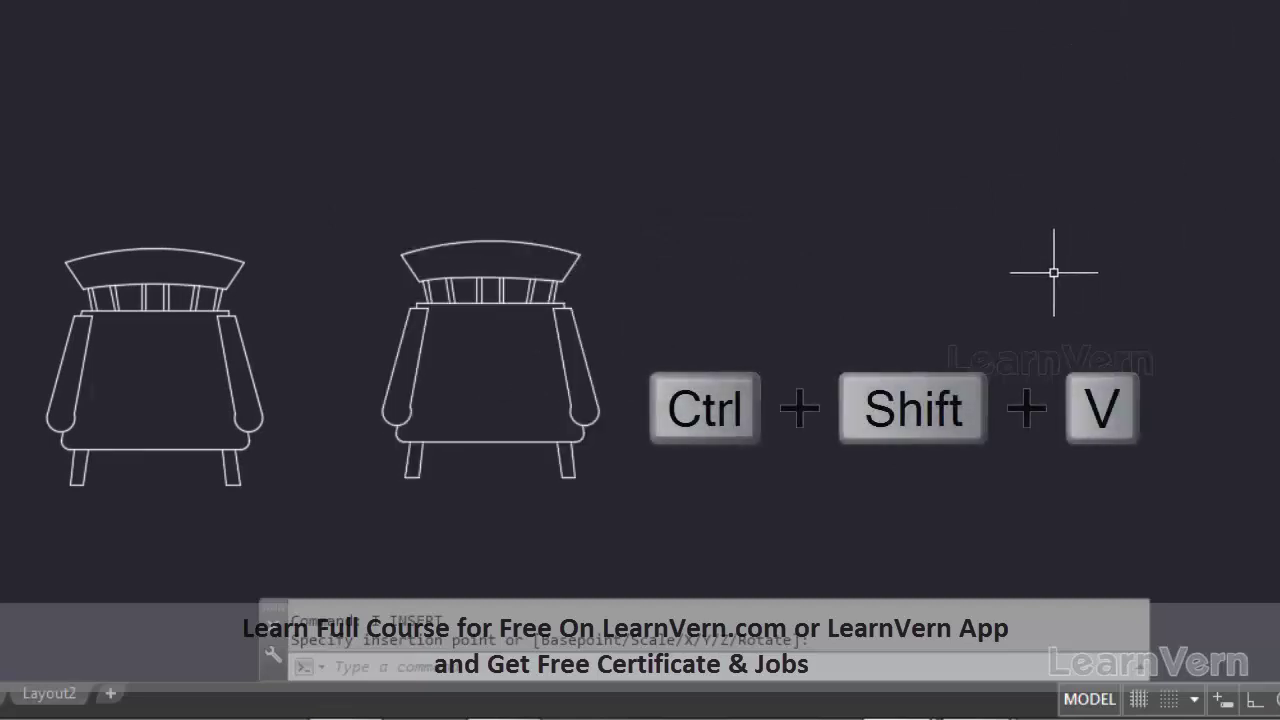
Paste the chair as a new block at the upper left and reopen the Insert dialog
key("ctrl+shift+v")
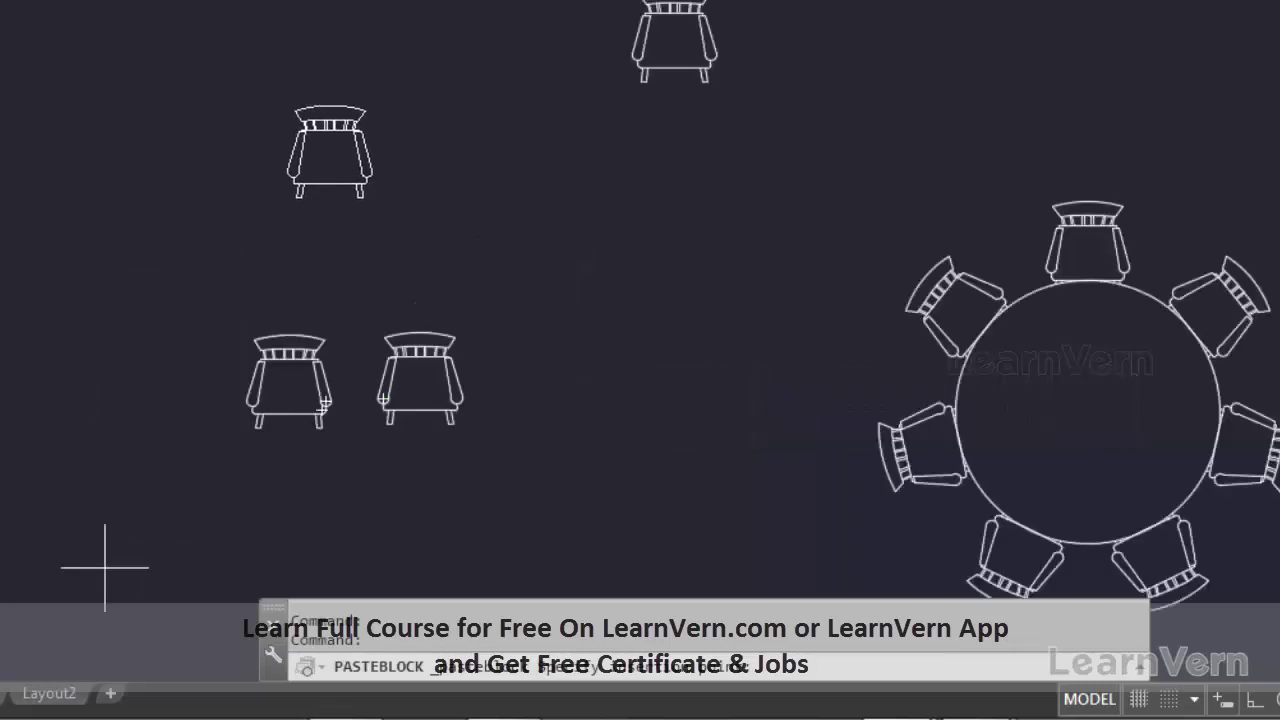
left_click(2, 582)
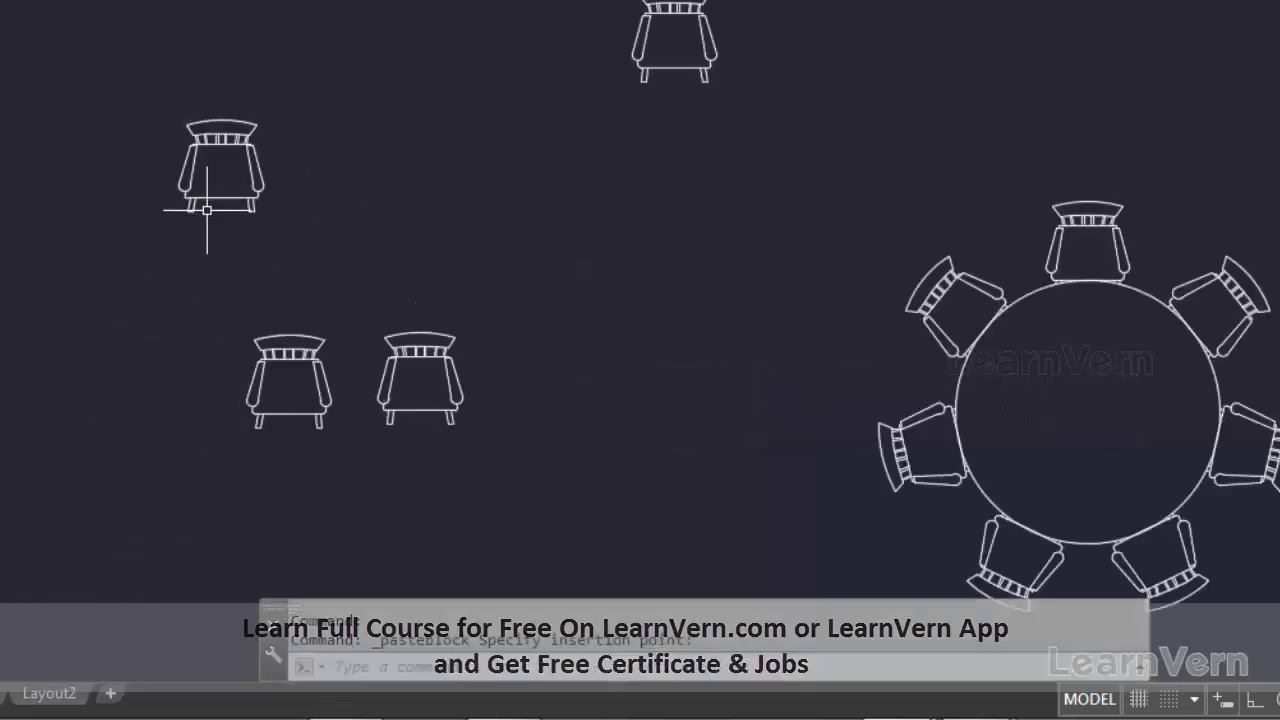
key("Escape")
key("Escape")
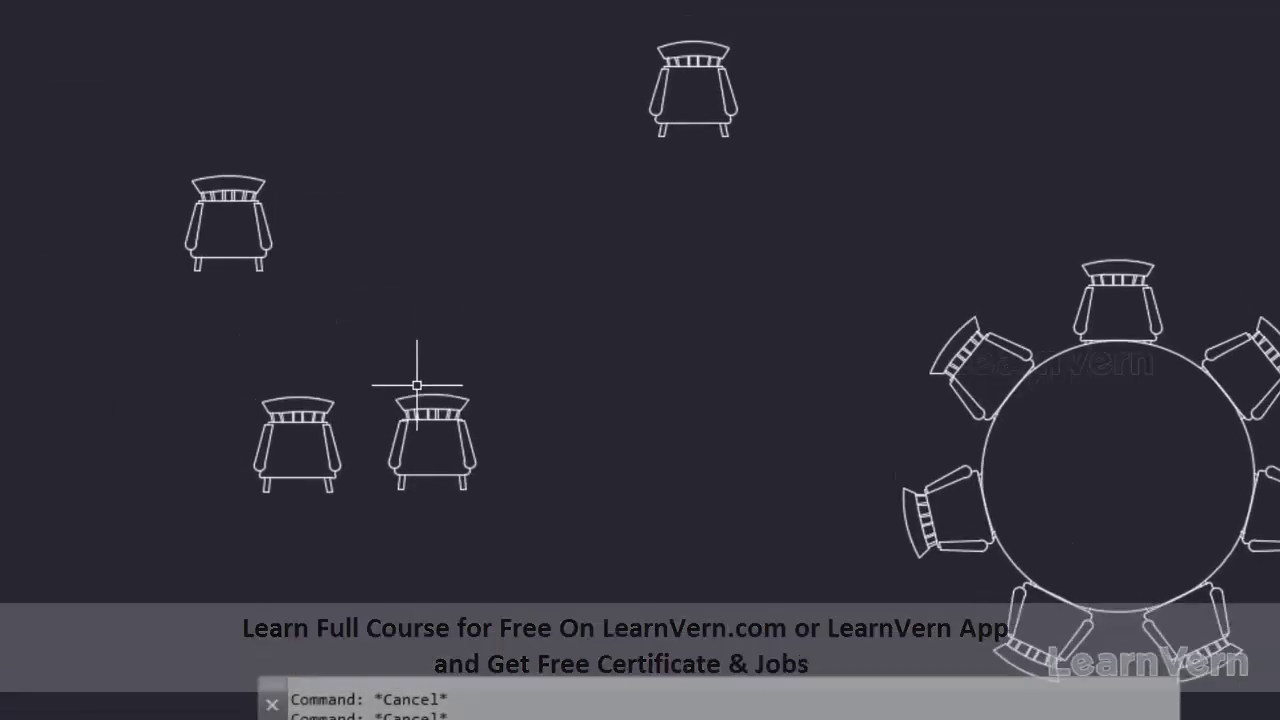
type("i")
key("Return")
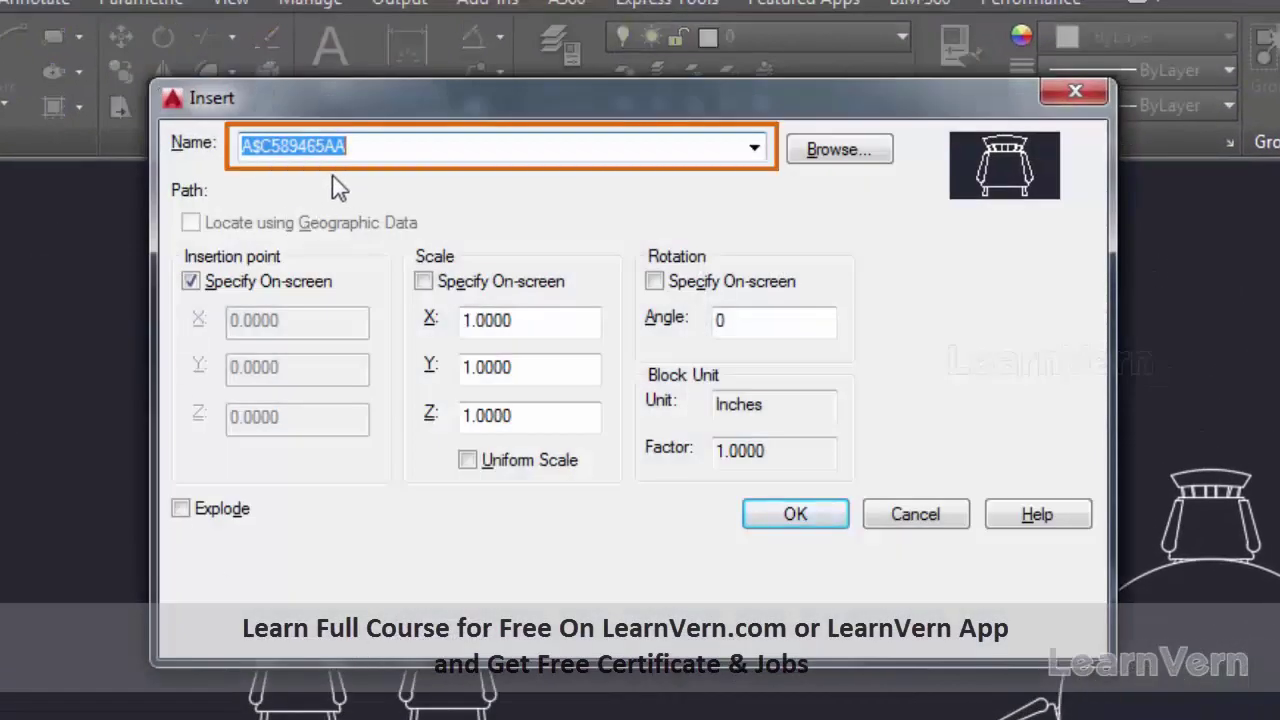
Cancel the Insert dialog without inserting and pan to show the chairs larger
left_click(376, 152)
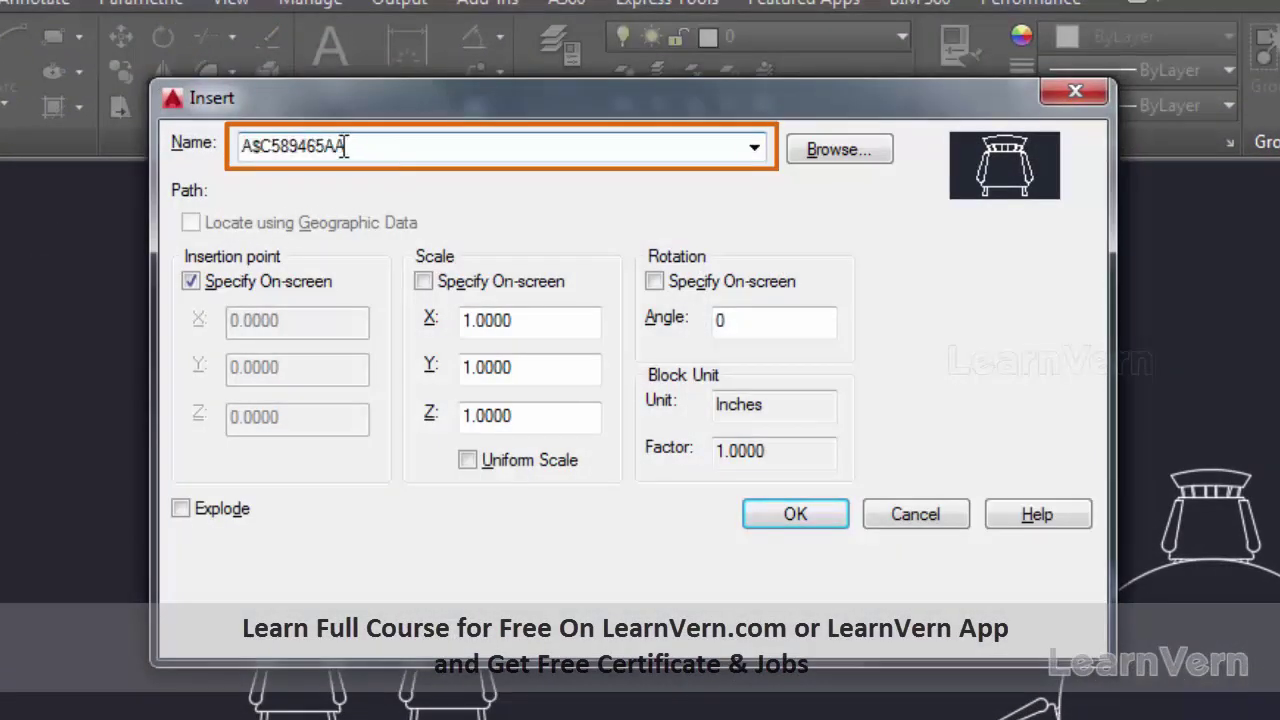
left_click(884, 517)
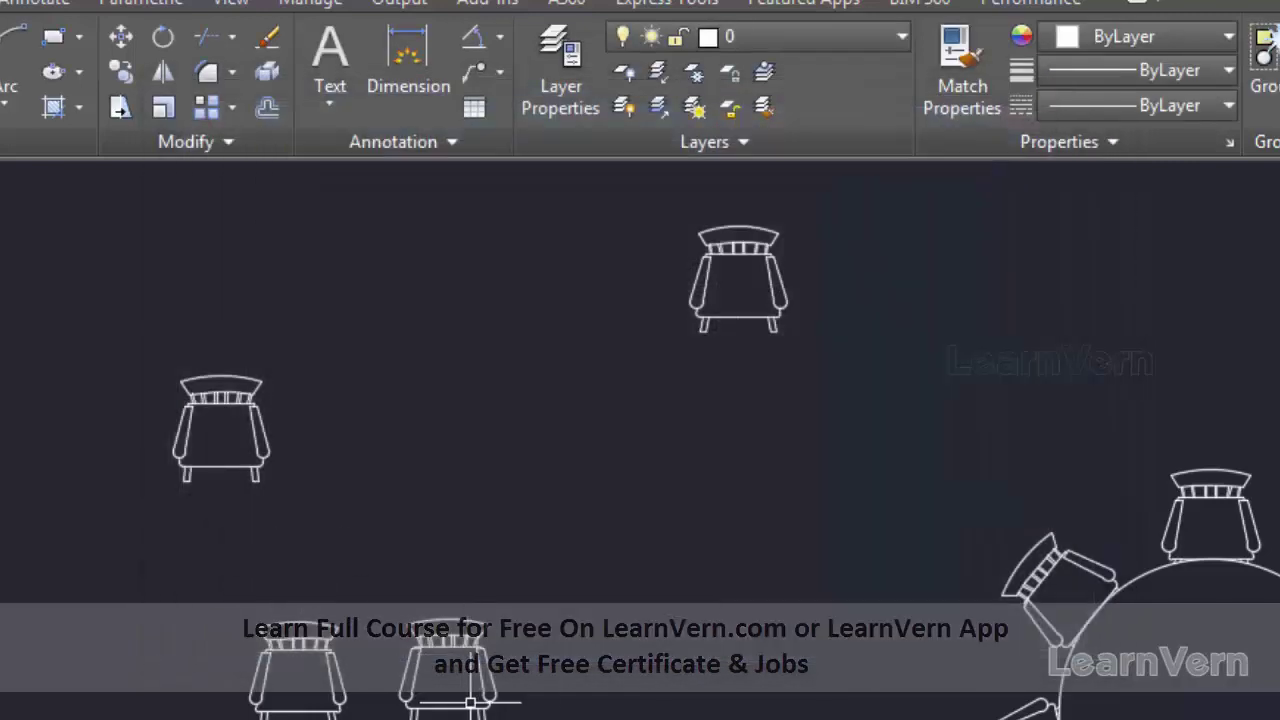
middle_click_drag(266, 628, 349, 325)
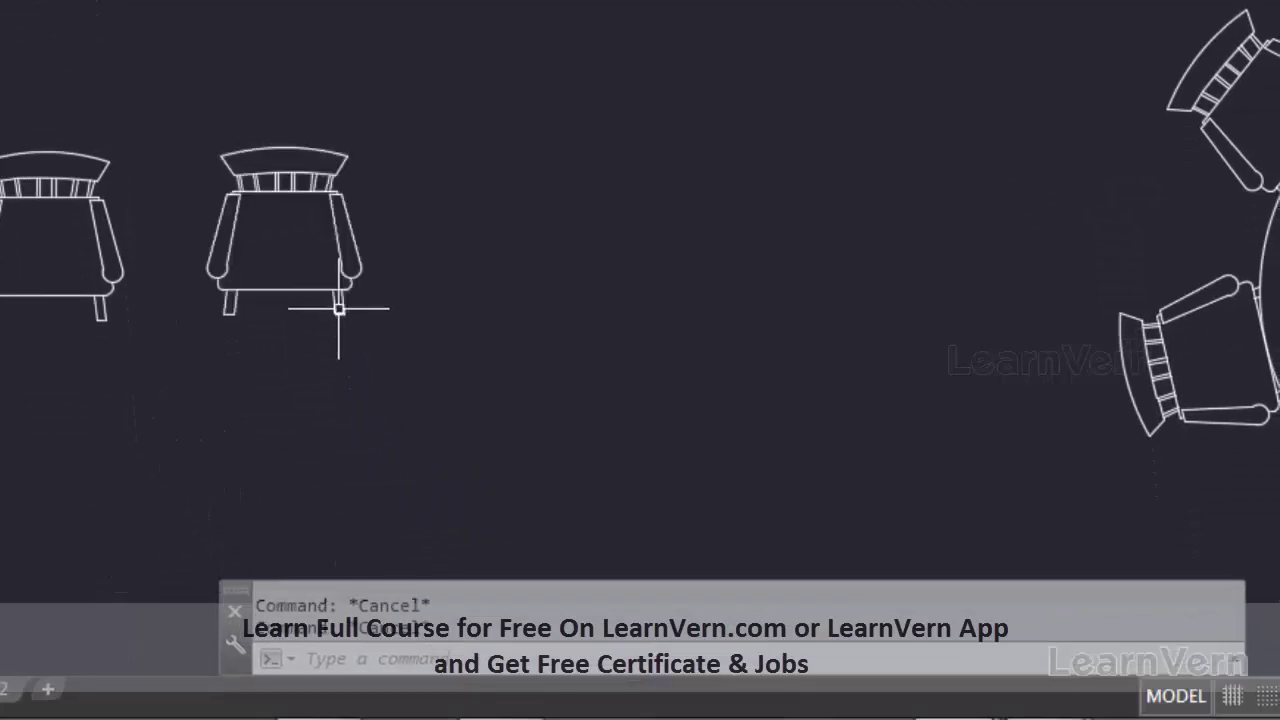
Rename block A$C0973564D to 12 with RENAME, then reopen the Insert dialog
type("REN")
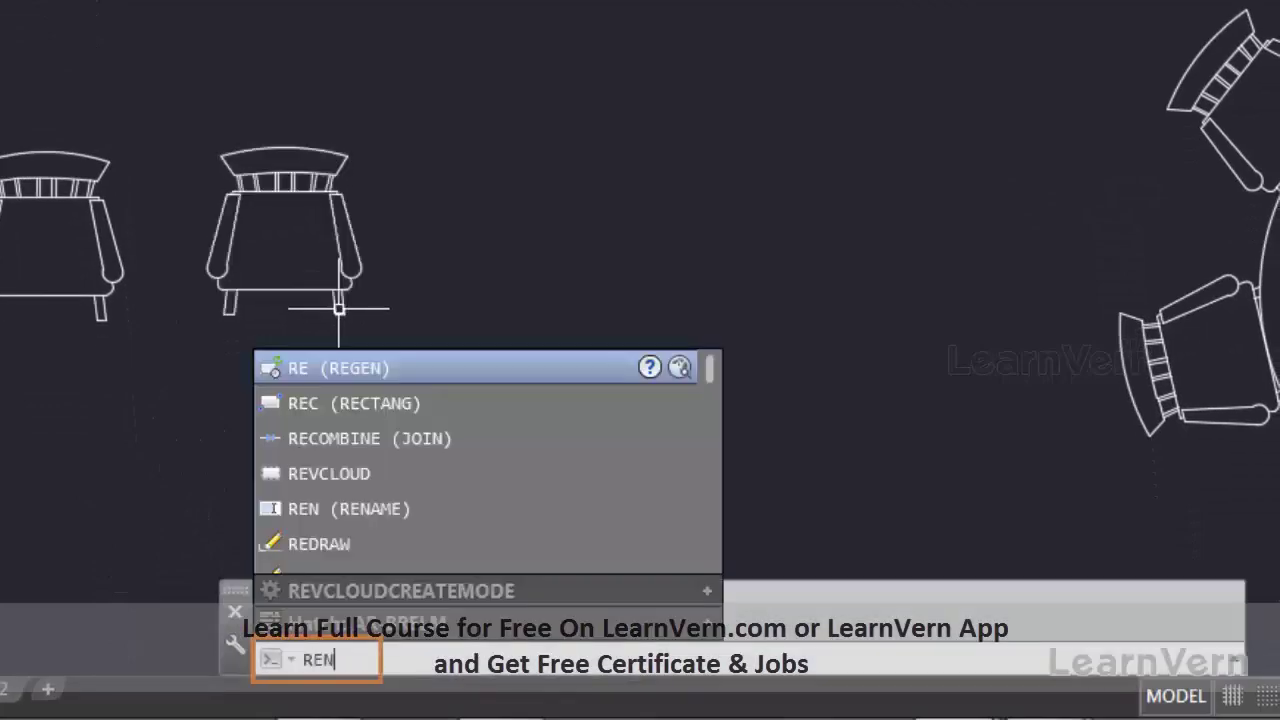
type("AM")
key("Return")
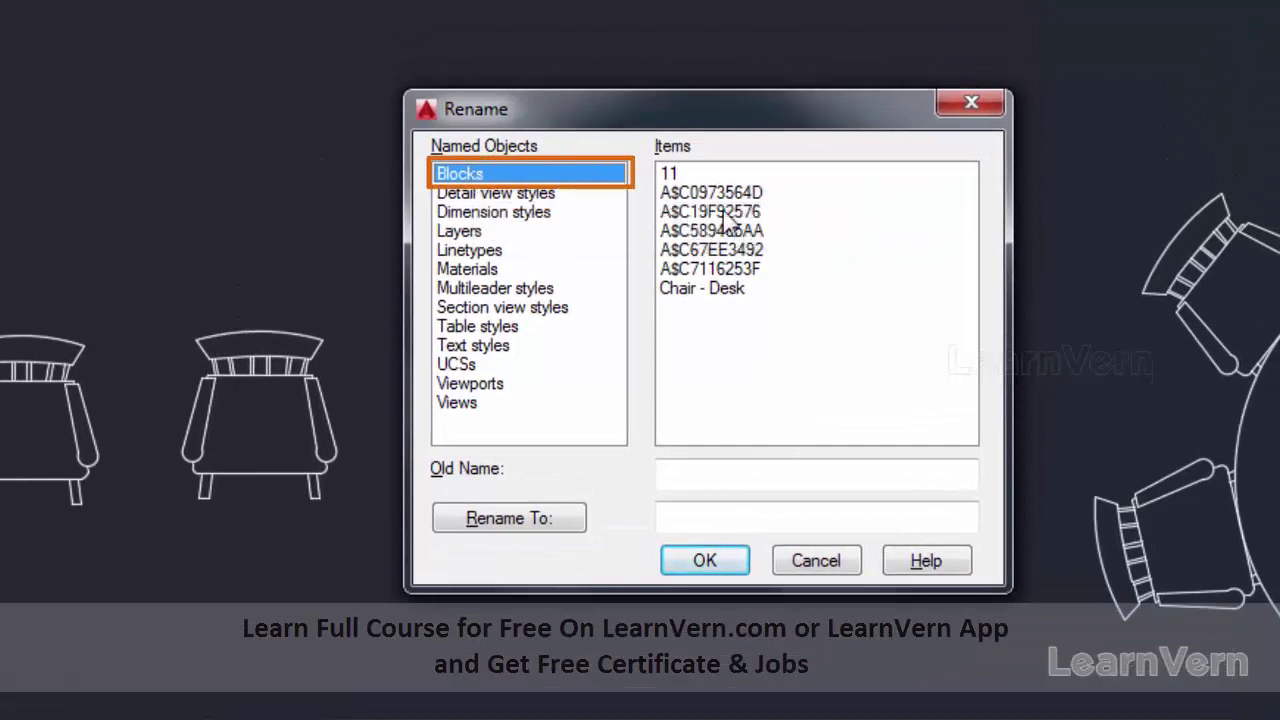
left_click(716, 195)
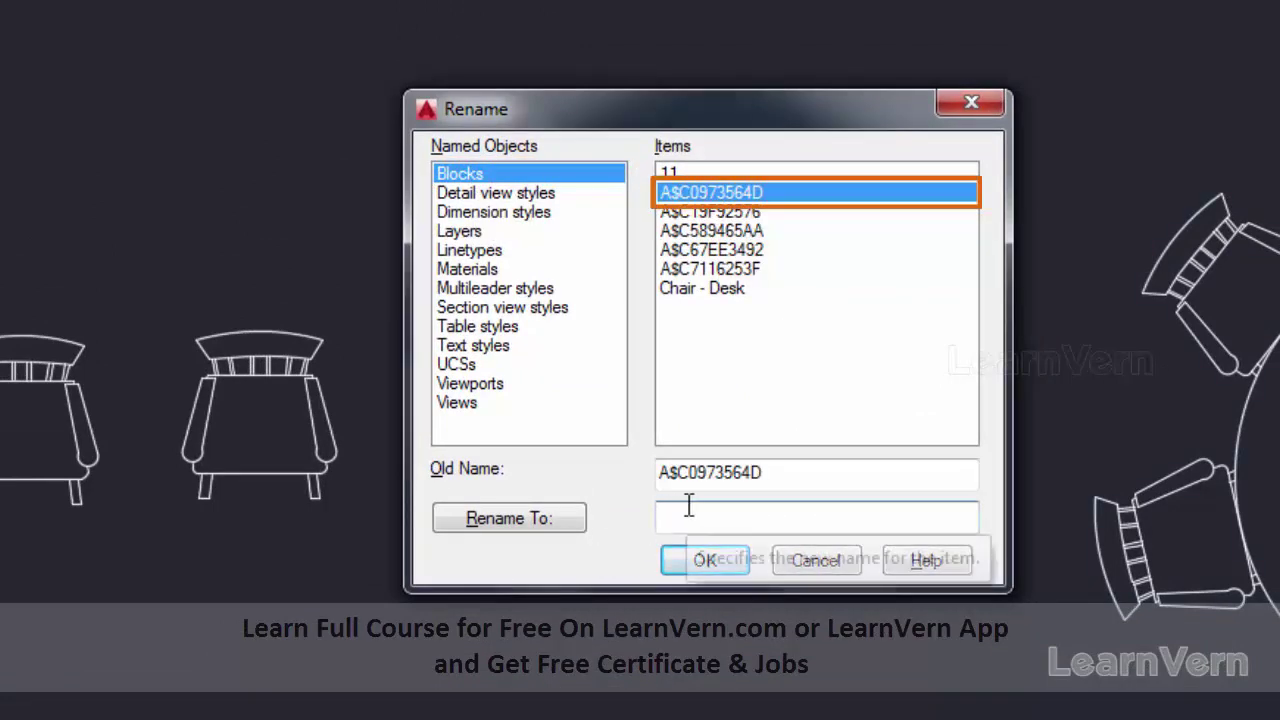
type("12")
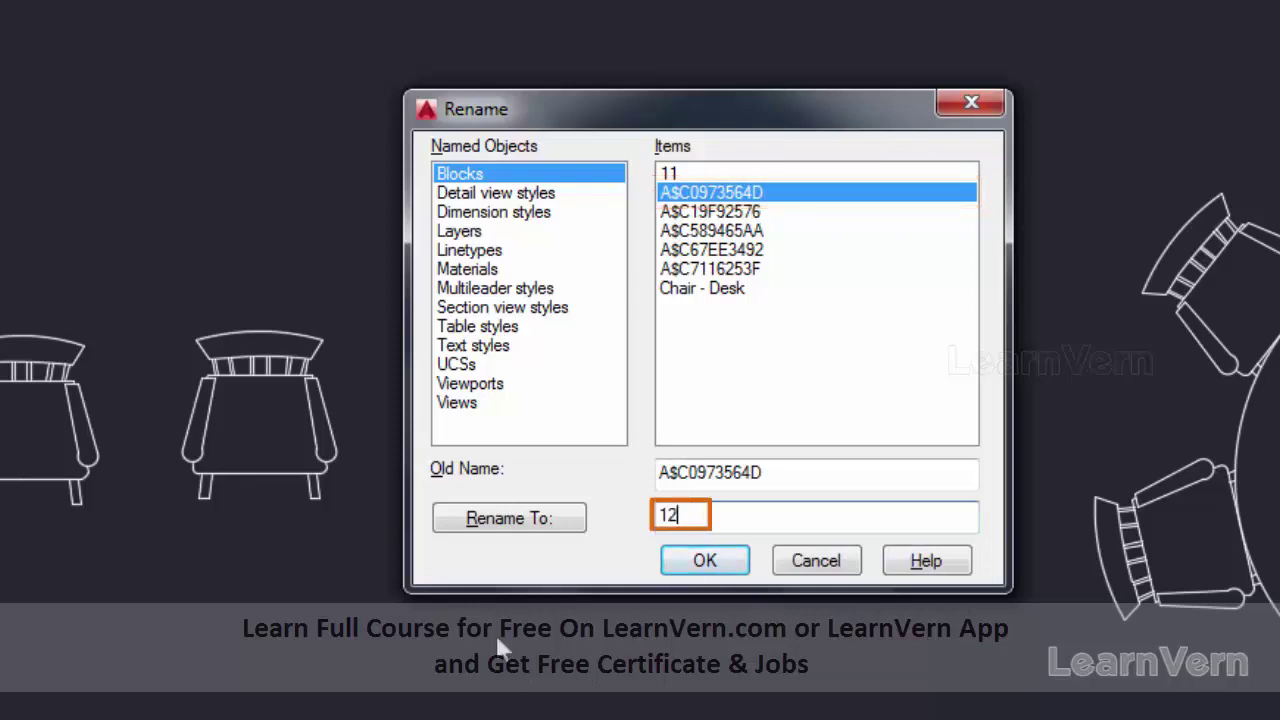
left_click(468, 518)
left_click(815, 418)
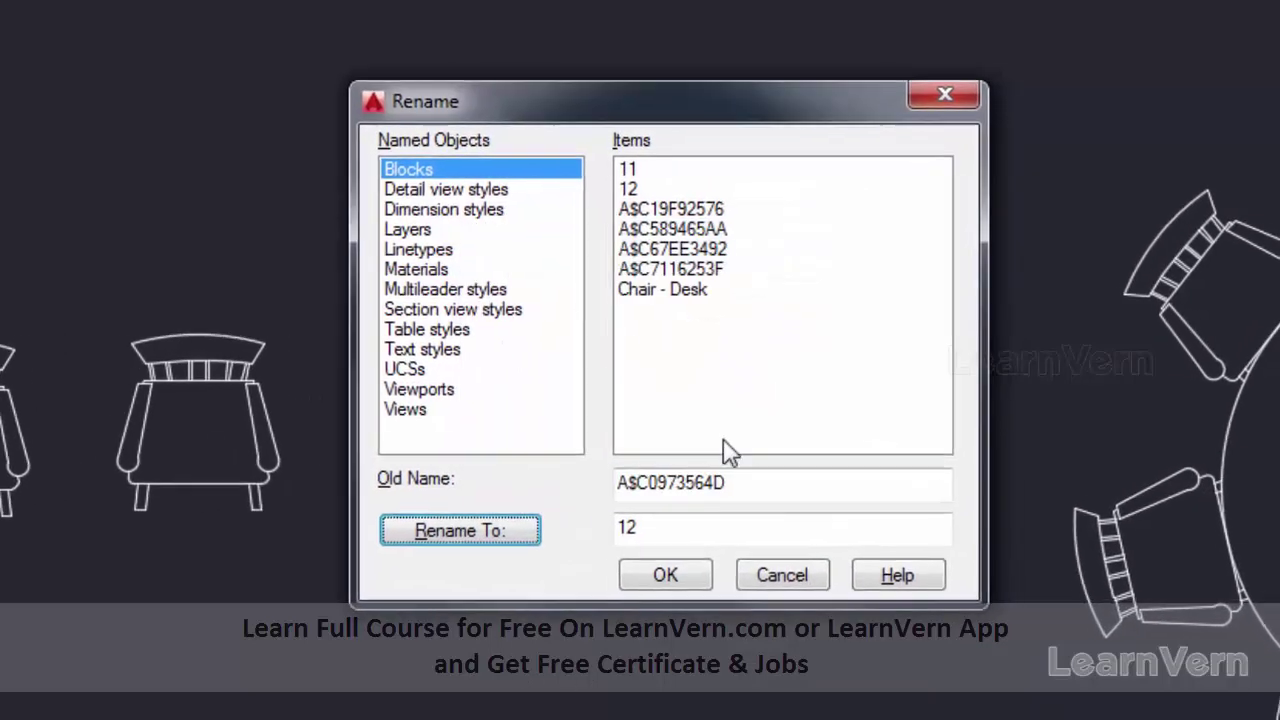
left_click(636, 586)
type("i")
key("Return")
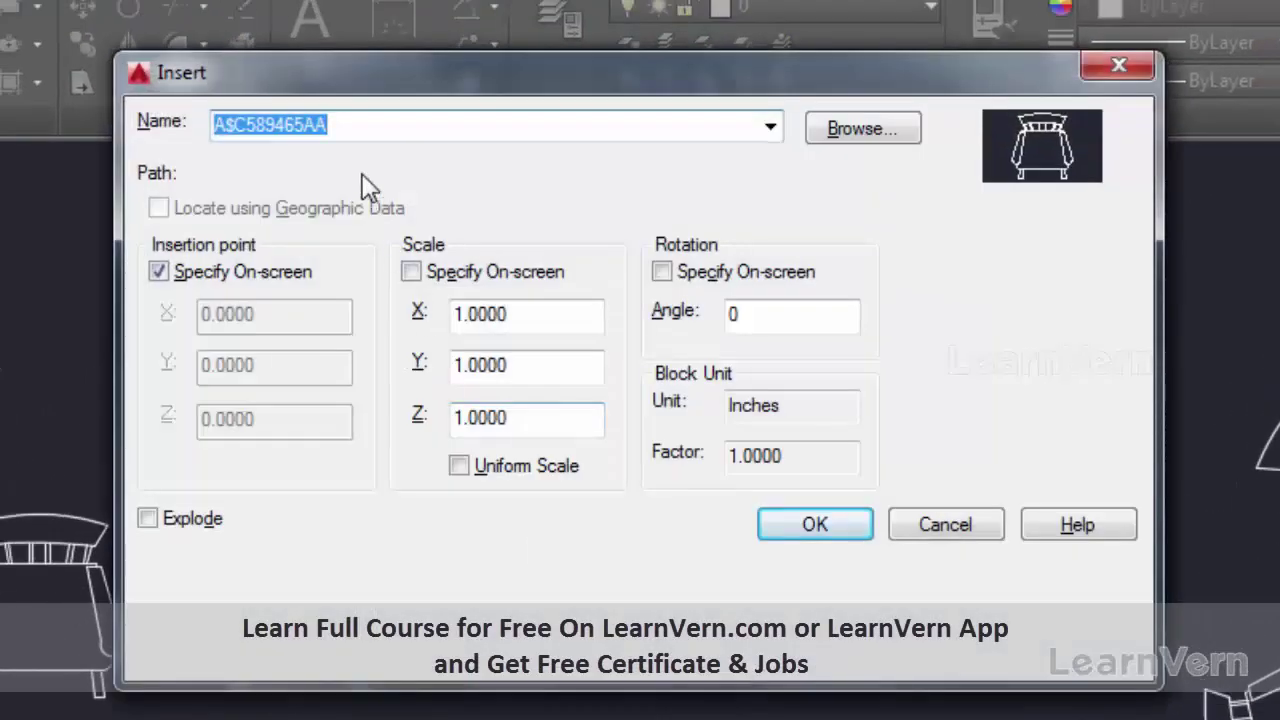
Choose block 12 in the Insert dialog and insert it as another chair
left_click(770, 128)
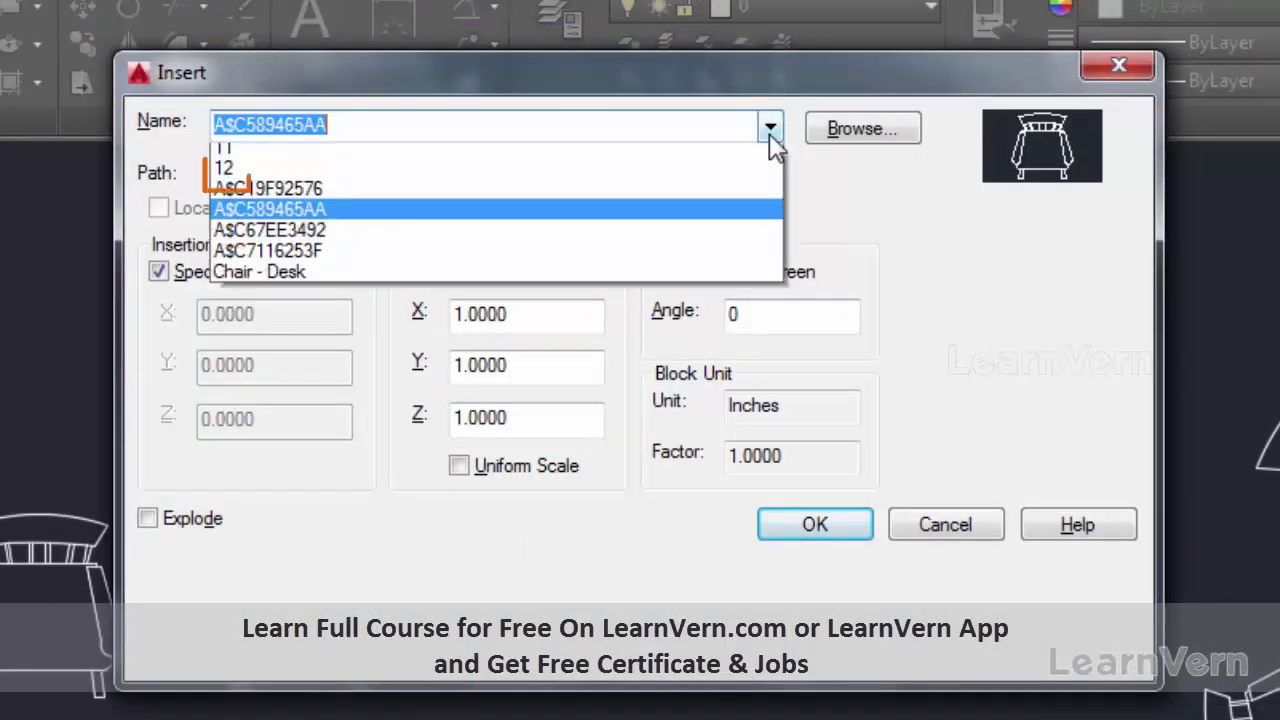
left_click(429, 176)
left_click(830, 506)
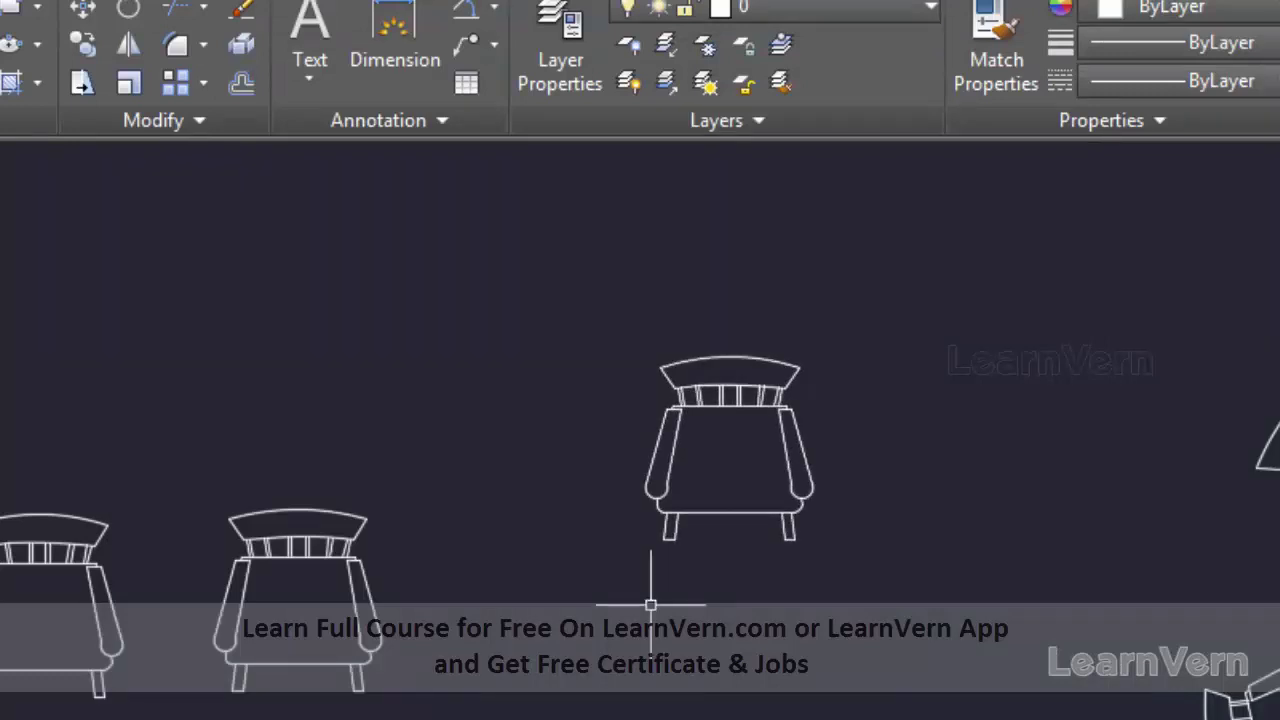
Review the Paste dropdown's special paste options, then pan the drawing left
left_click(1132, 110)
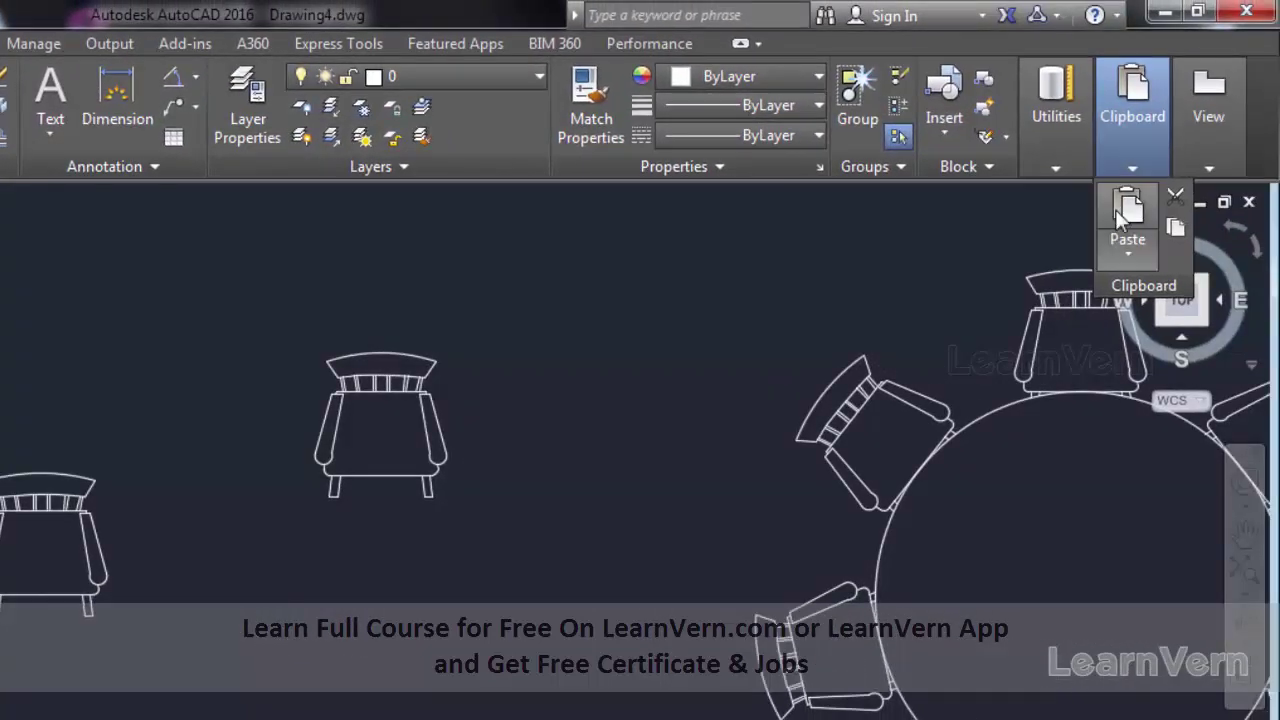
left_click(1128, 250)
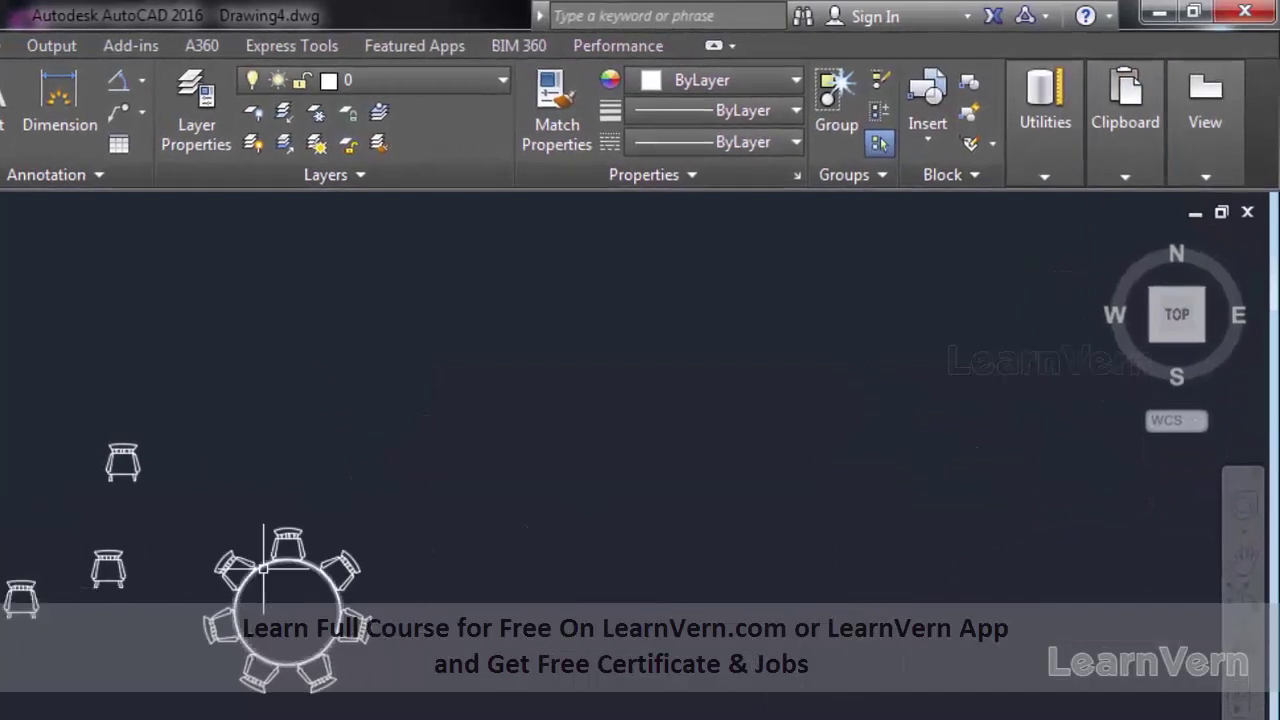
middle_click_drag(400, 450, 305, 452)
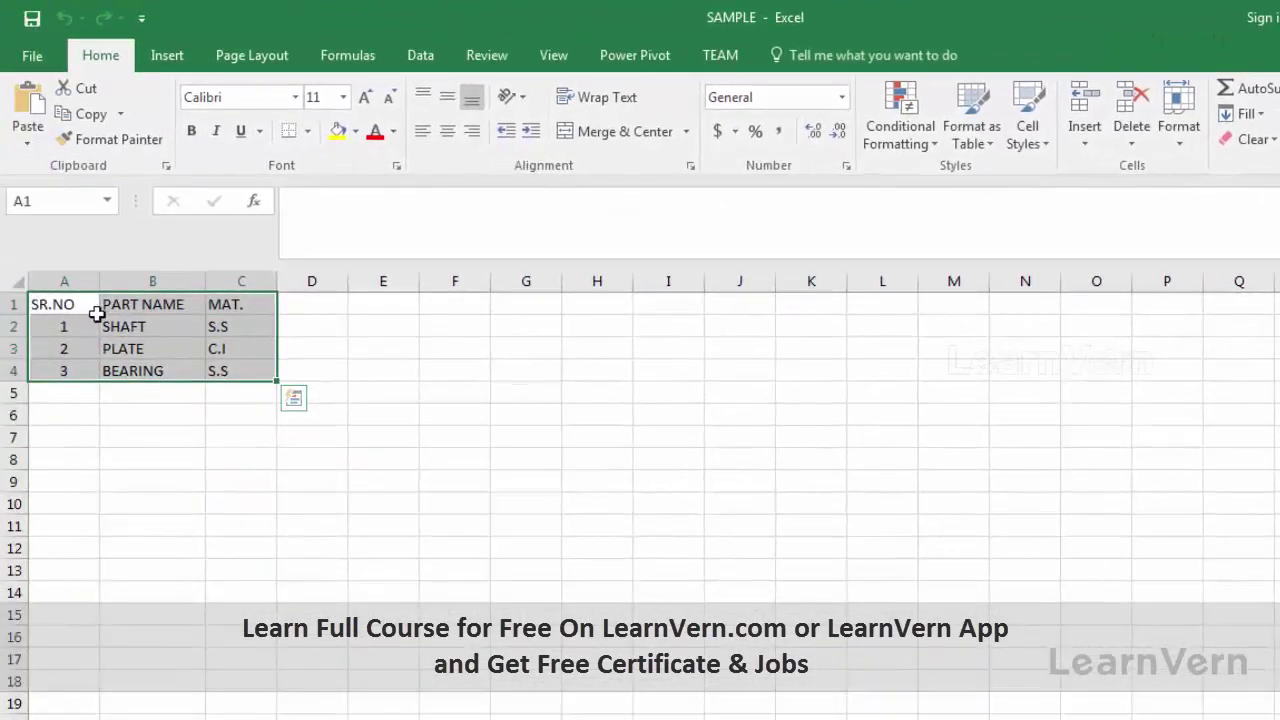
Copy the SAMPLE parts table A1:C4 and minimize Excel to reveal the drawing
left_click(65, 304)
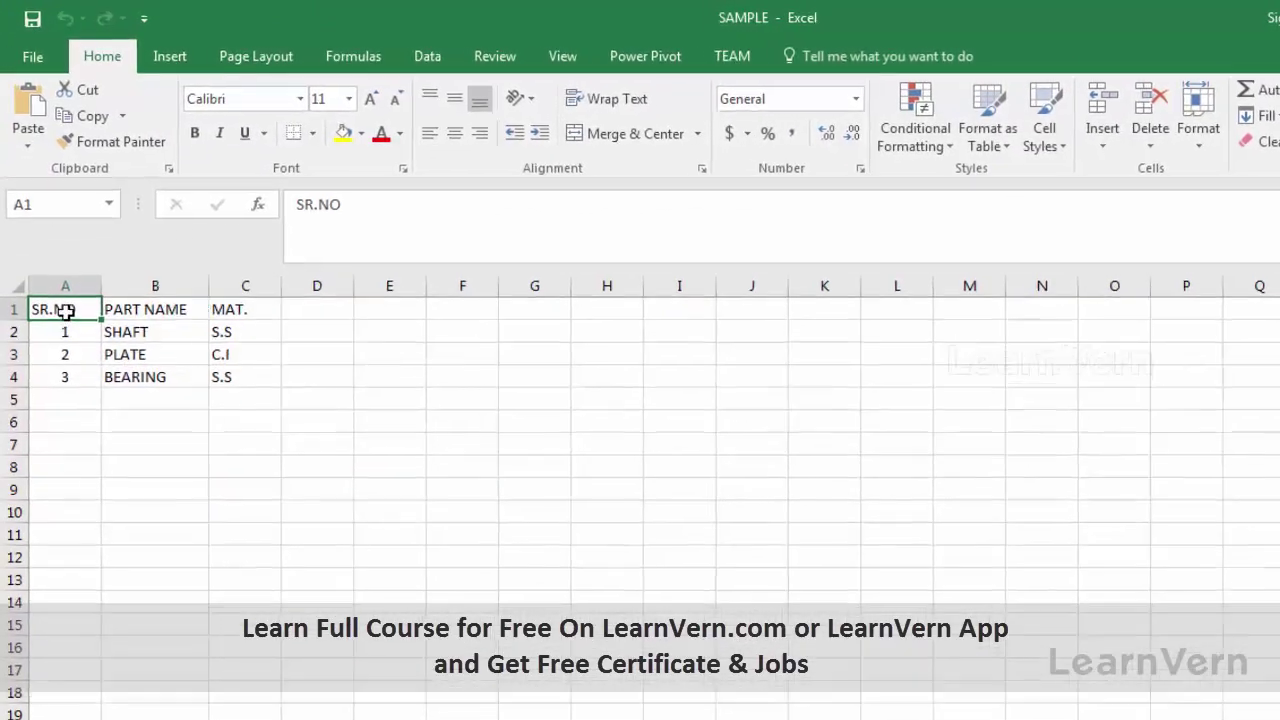
left_click_drag(65, 304, 155, 330)
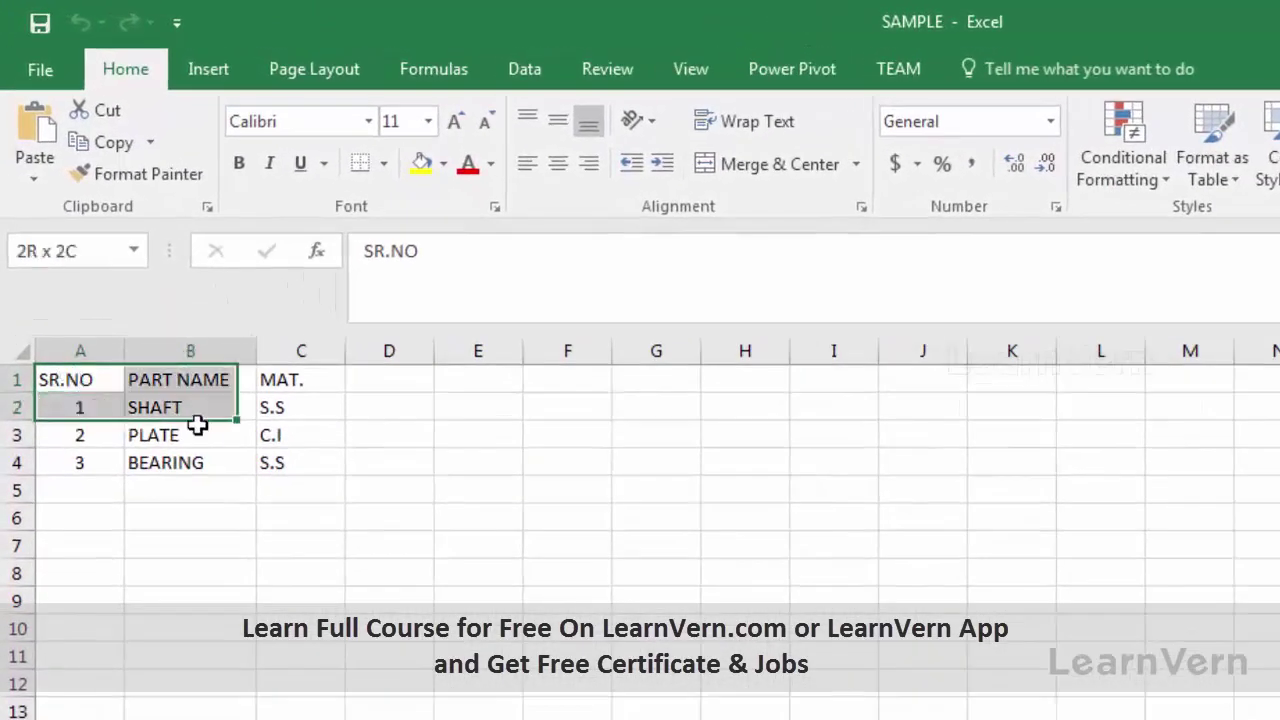
mouse_move(197, 425)
left_mouse_down()
mouse_move(277, 437)
mouse_move(301, 482)
left_mouse_up()
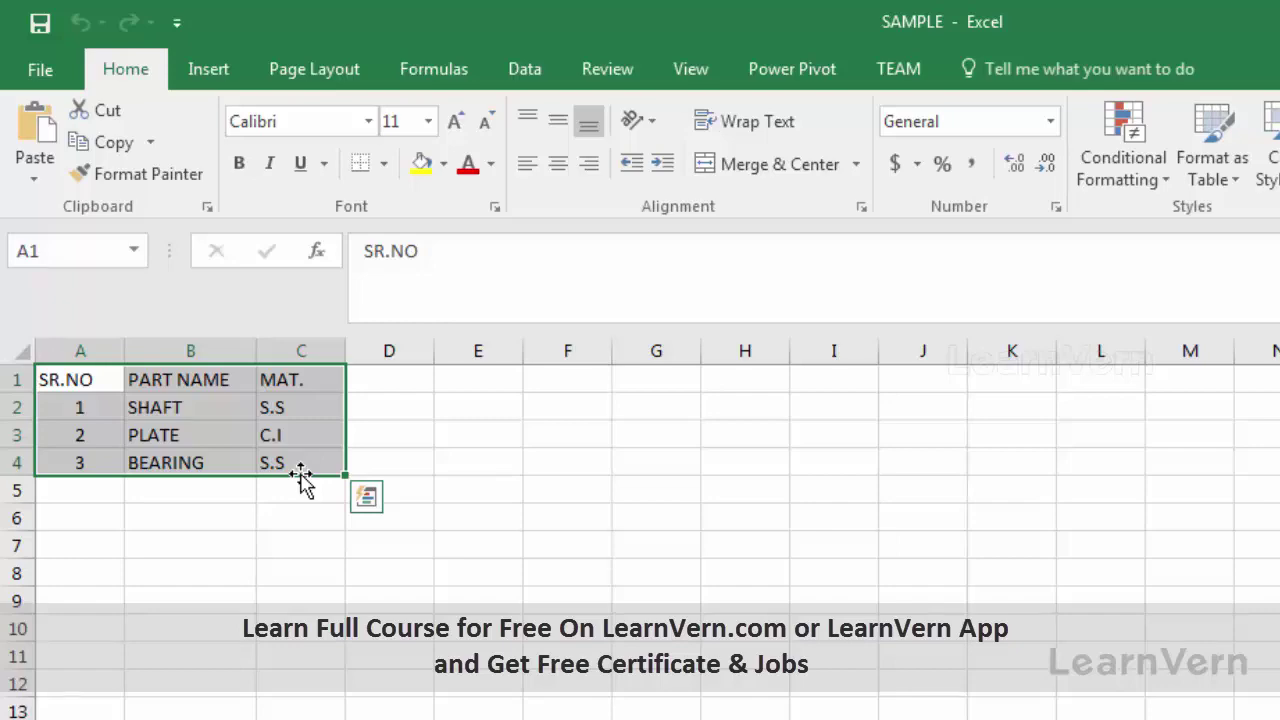
key("ctrl+c")
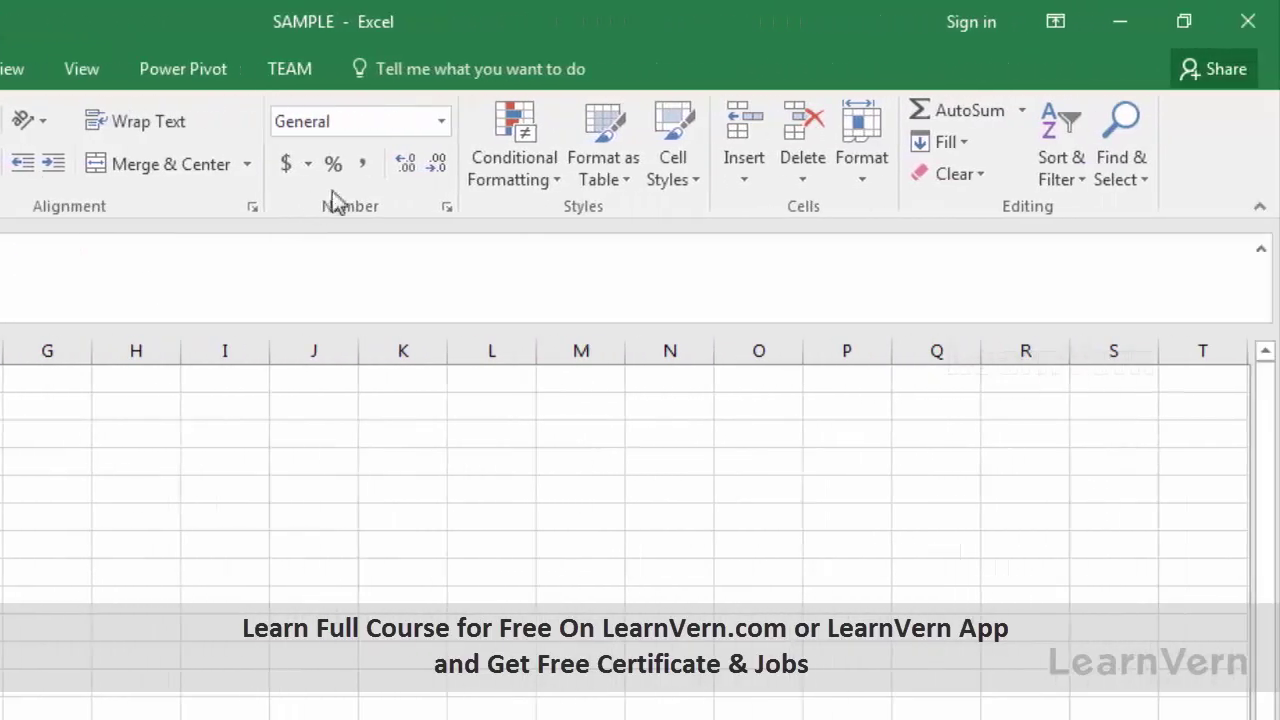
left_click(1120, 21)
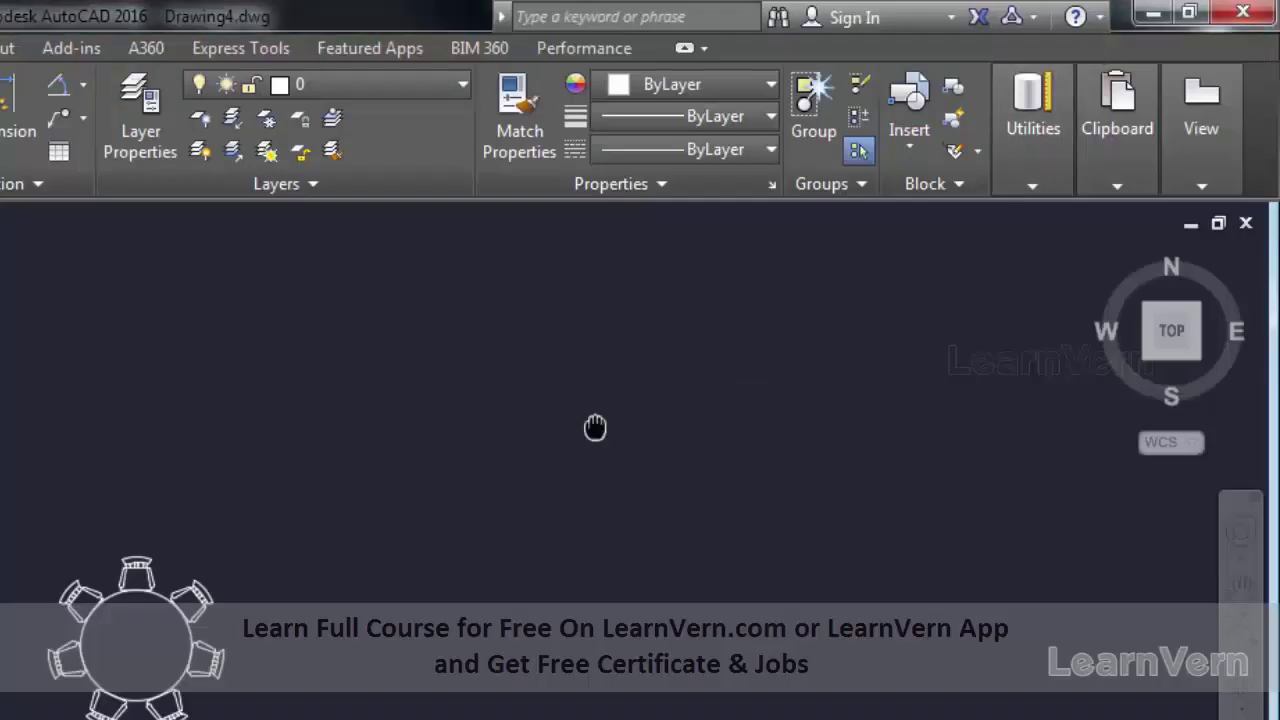
Paste Special the A1:C4 parts table as a Microsoft Excel Worksheet object
left_click(1114, 174)
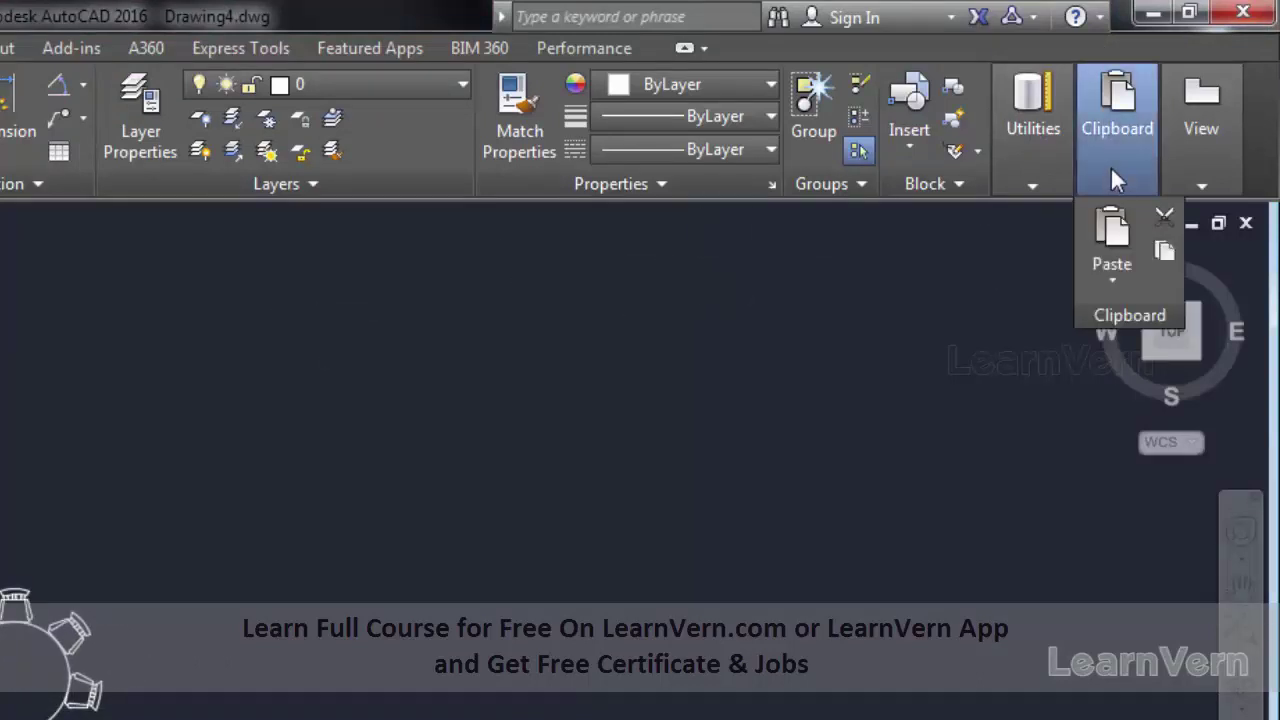
left_click(1095, 266)
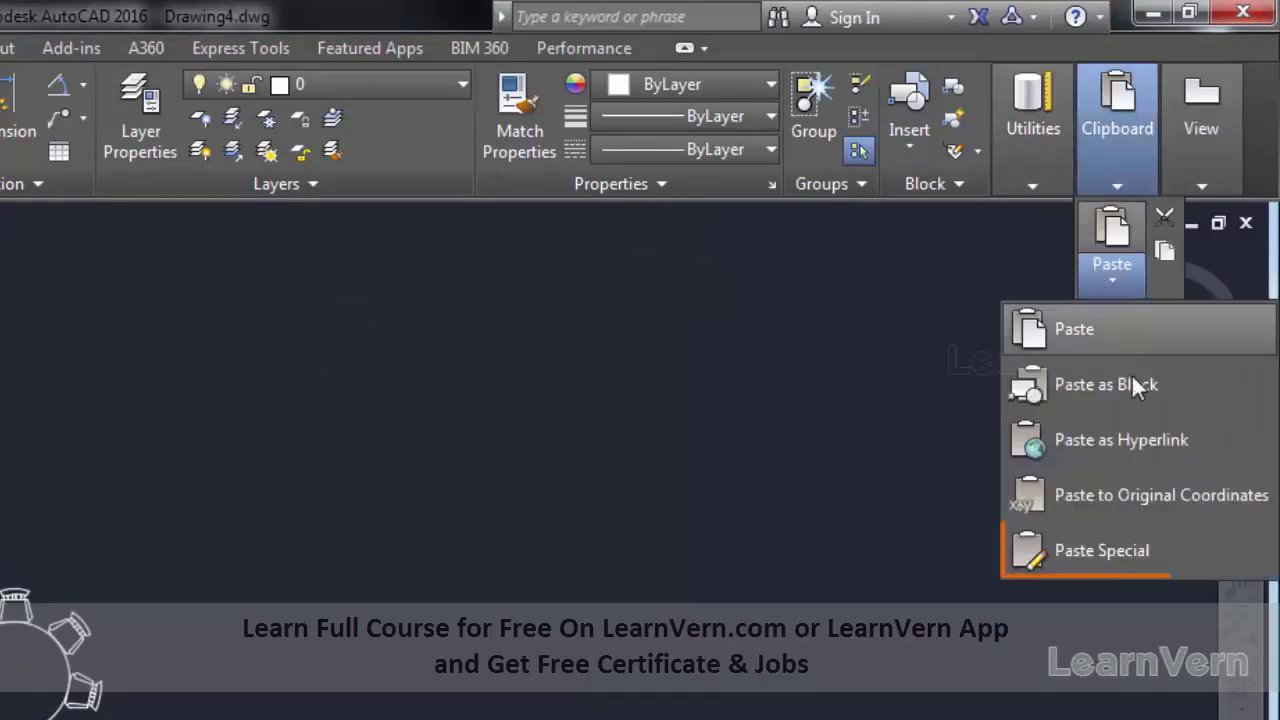
left_click(1085, 550)
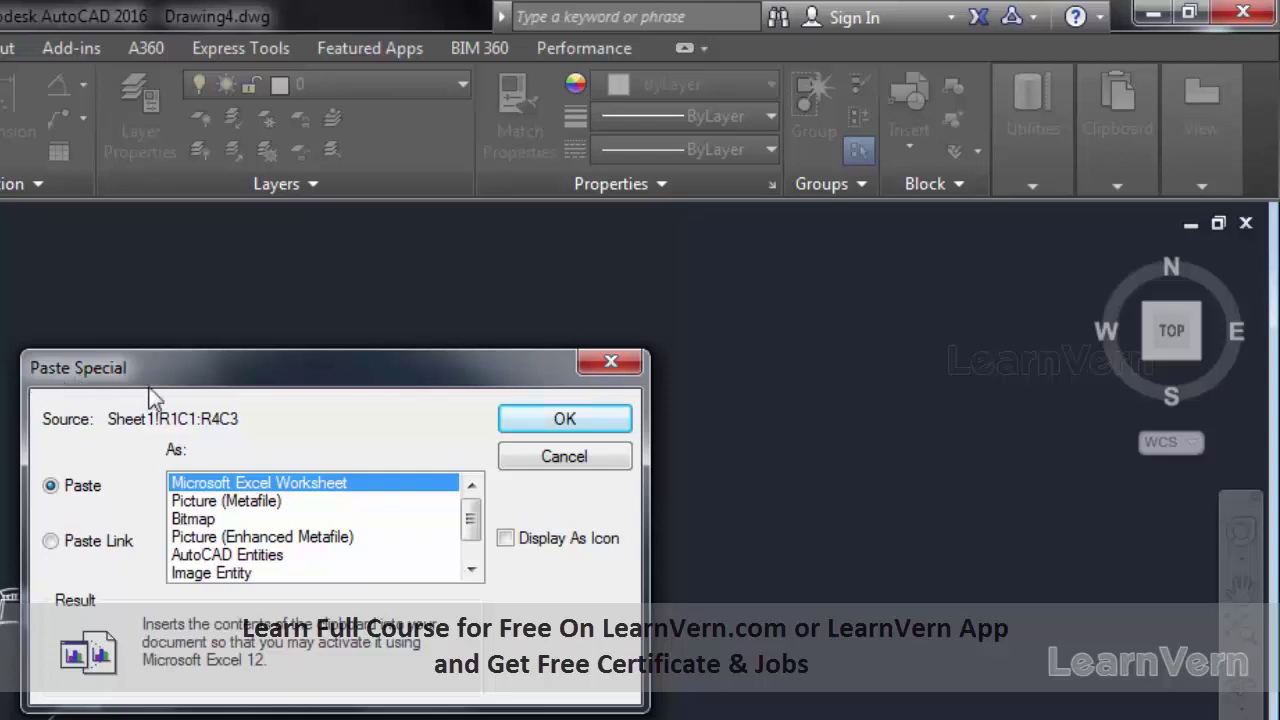
left_click_drag(204, 373, 269, 330)
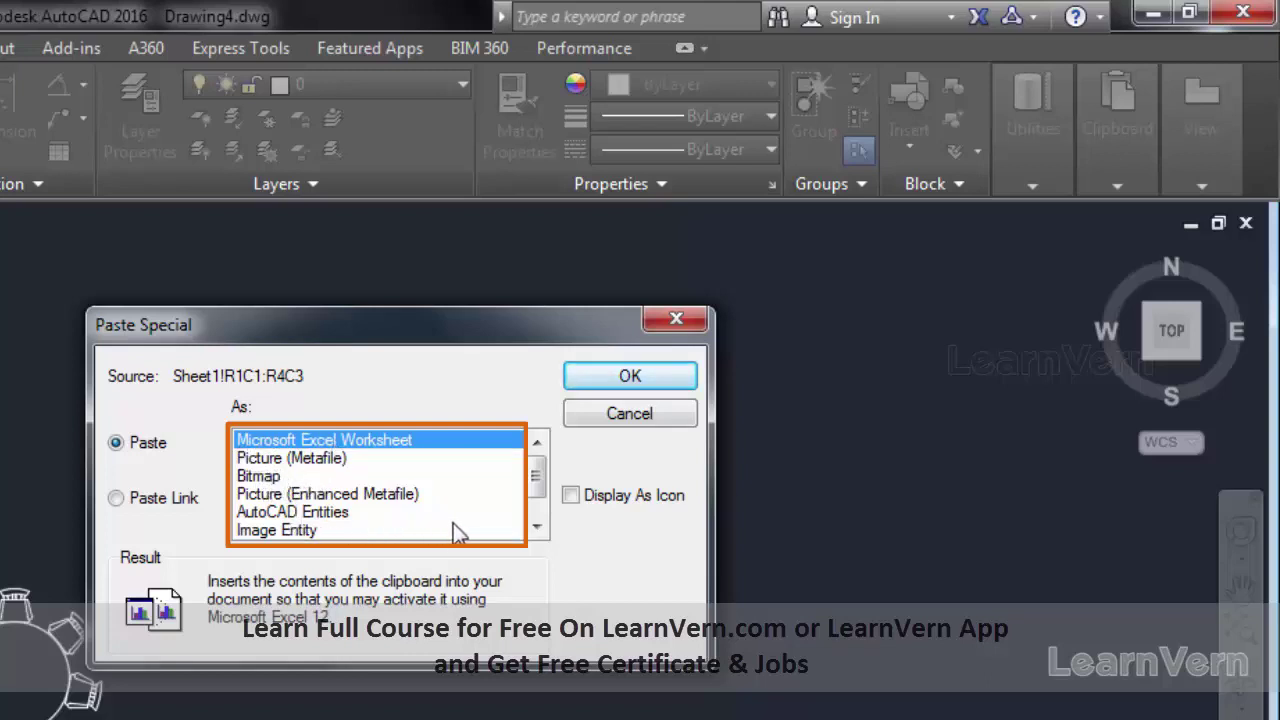
left_click(538, 530)
left_click(538, 530)
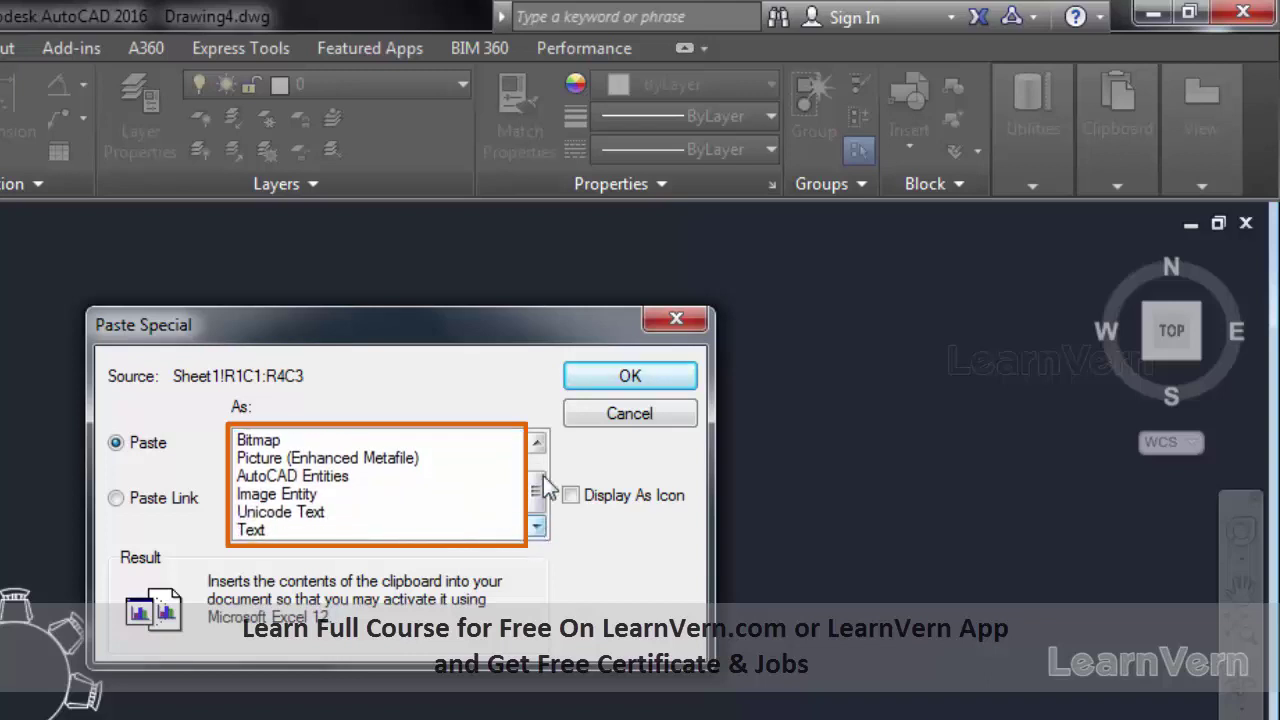
left_click(537, 442)
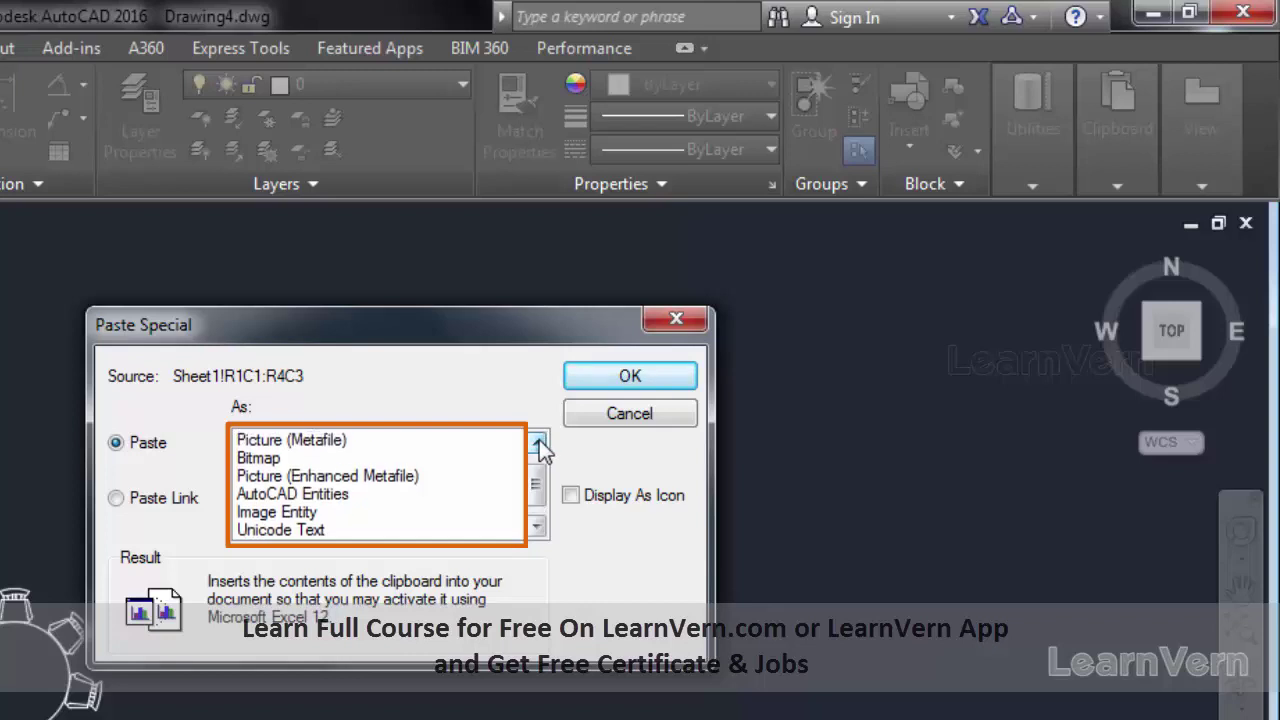
left_click(537, 442)
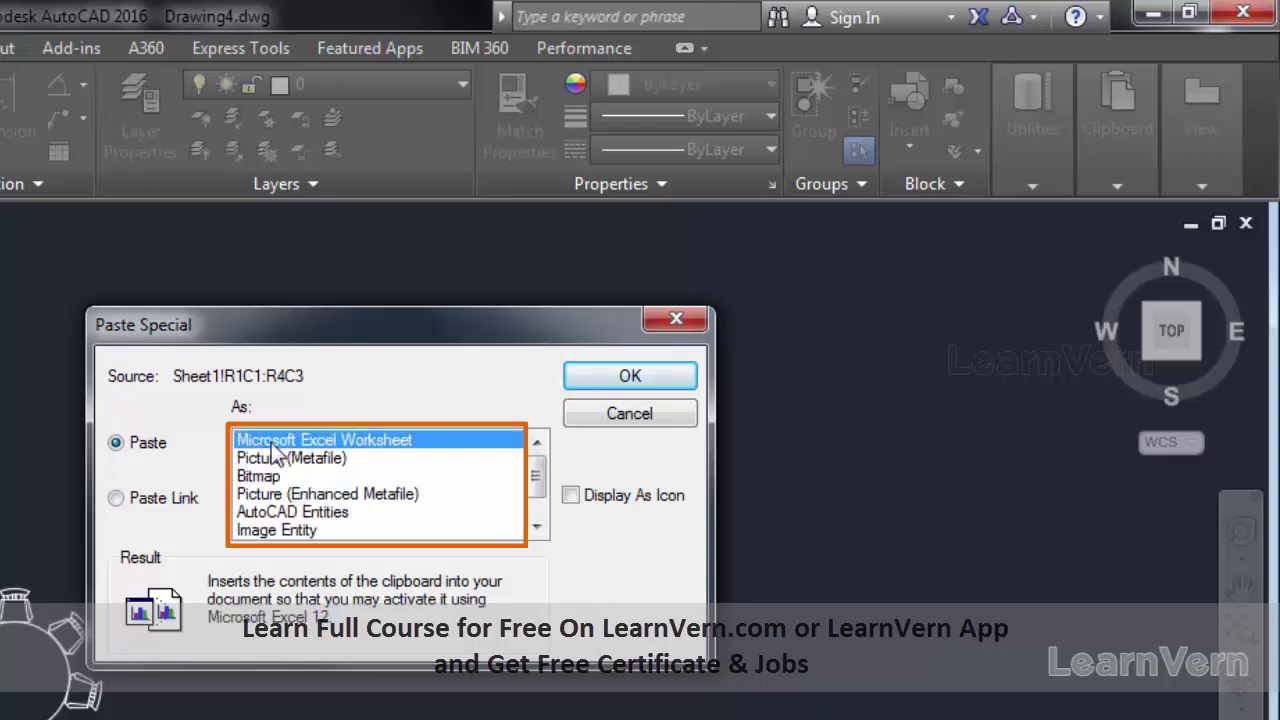
left_click(627, 378)
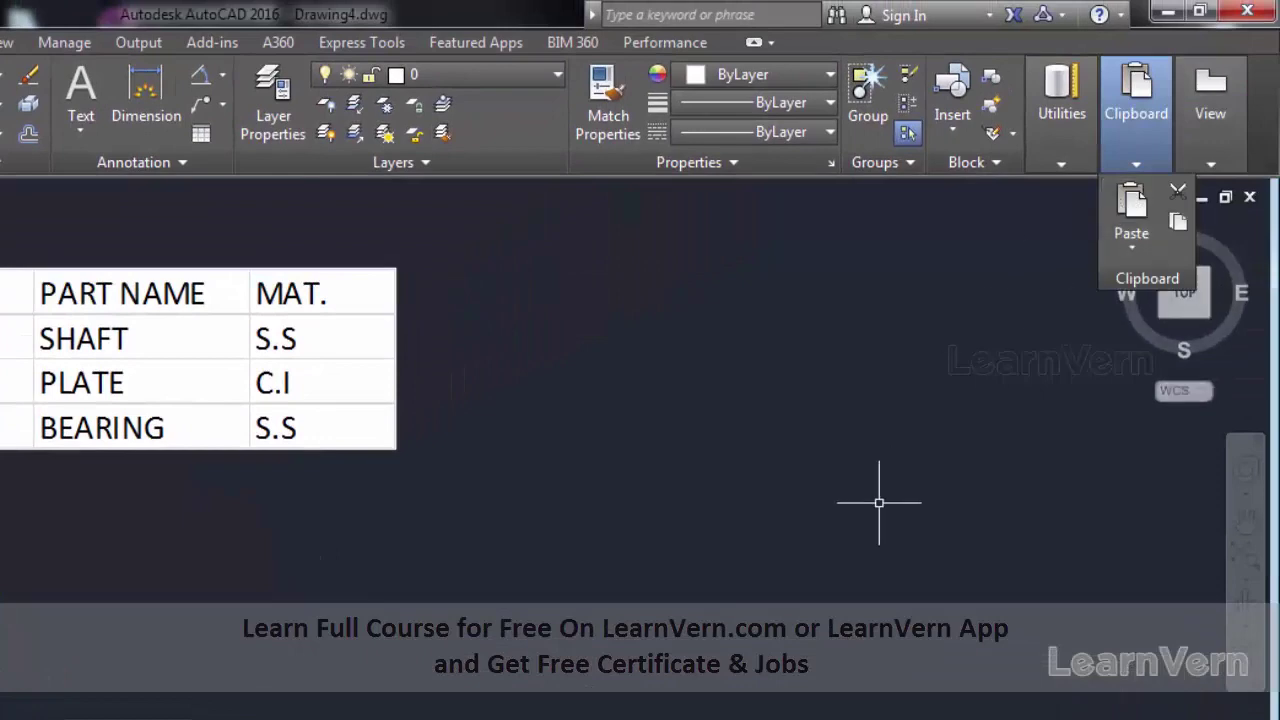
mouse_move(1118, 110)
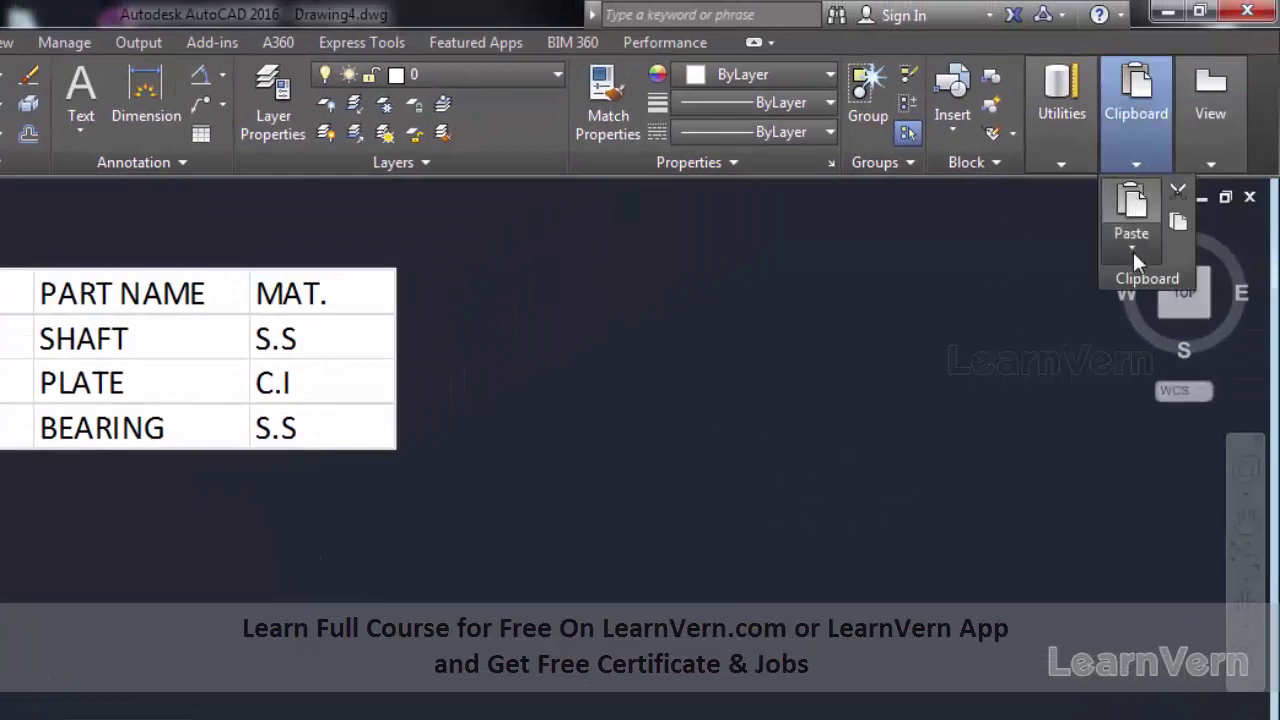
Paste Link the table as a Microsoft Excel Worksheet, placed right of the first
left_click(1132, 247)
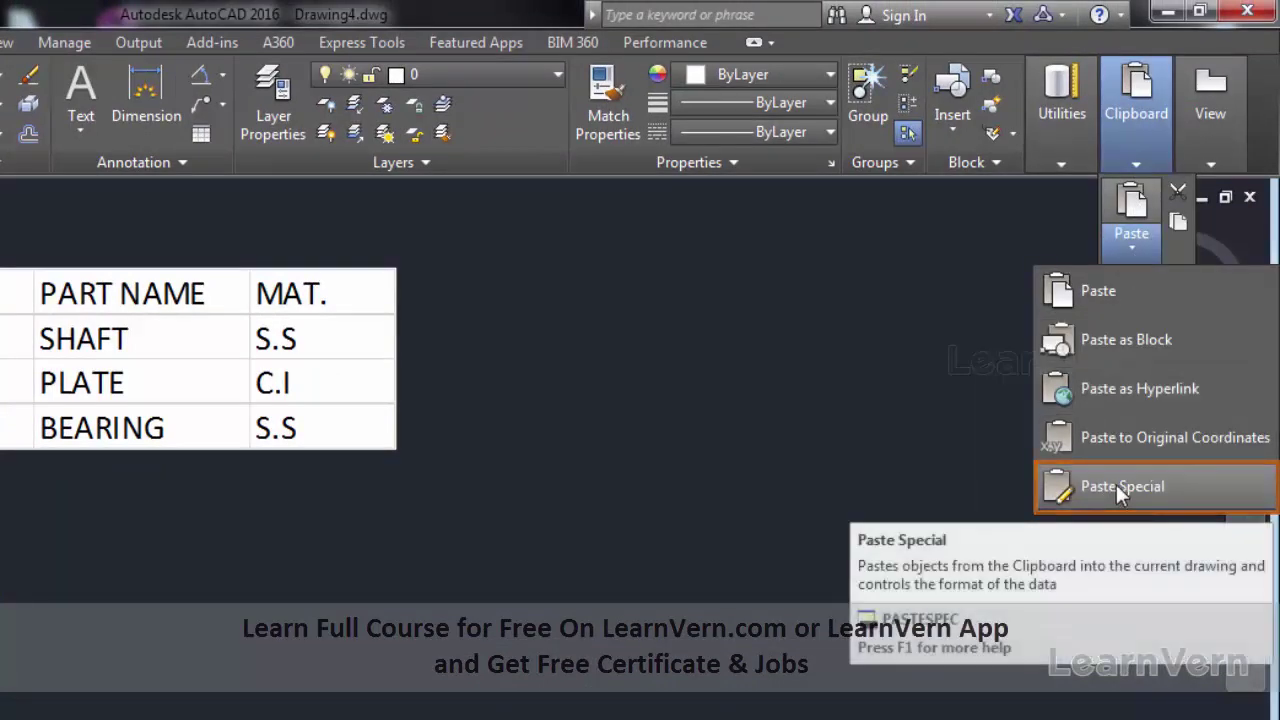
left_click(1116, 484)
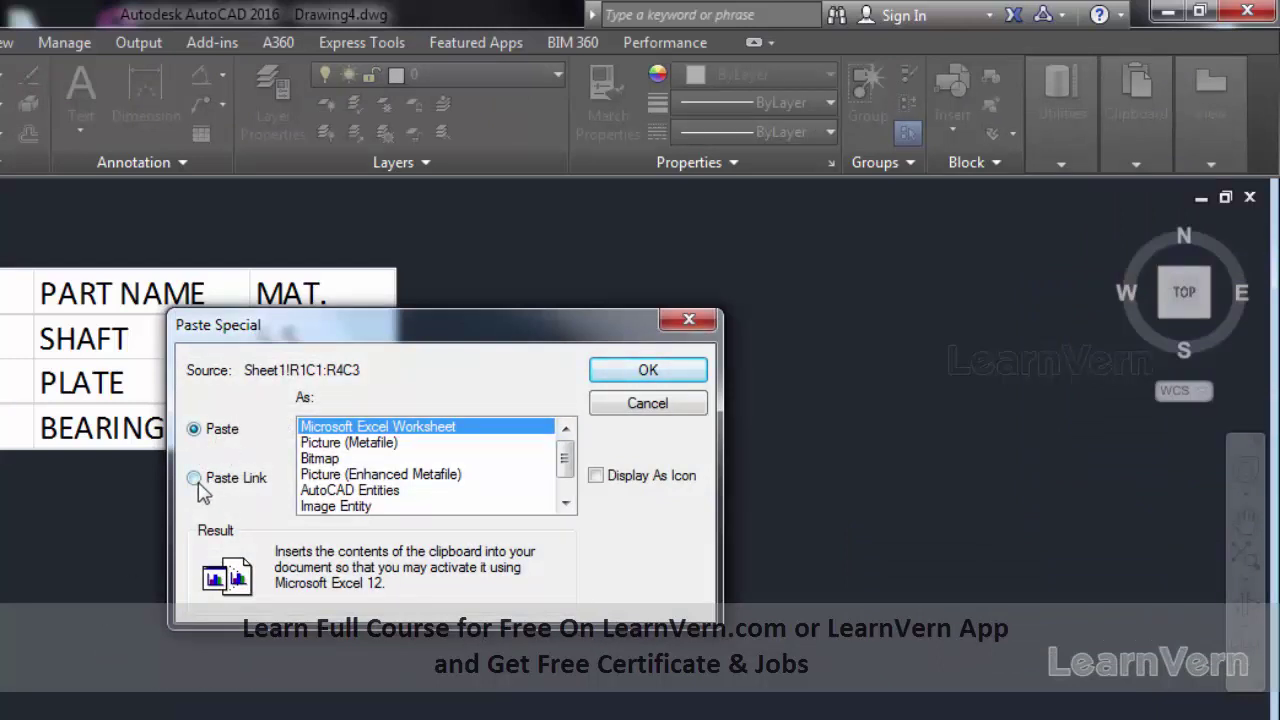
left_click(194, 479)
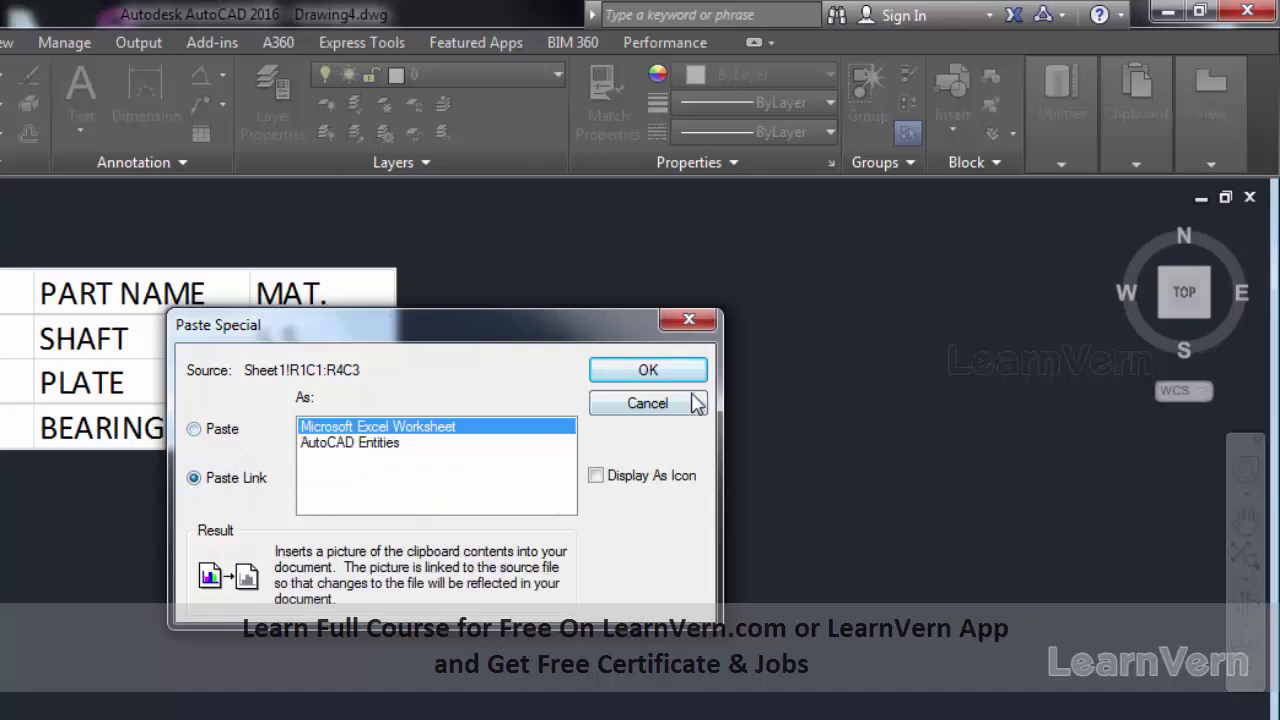
left_click(680, 372)
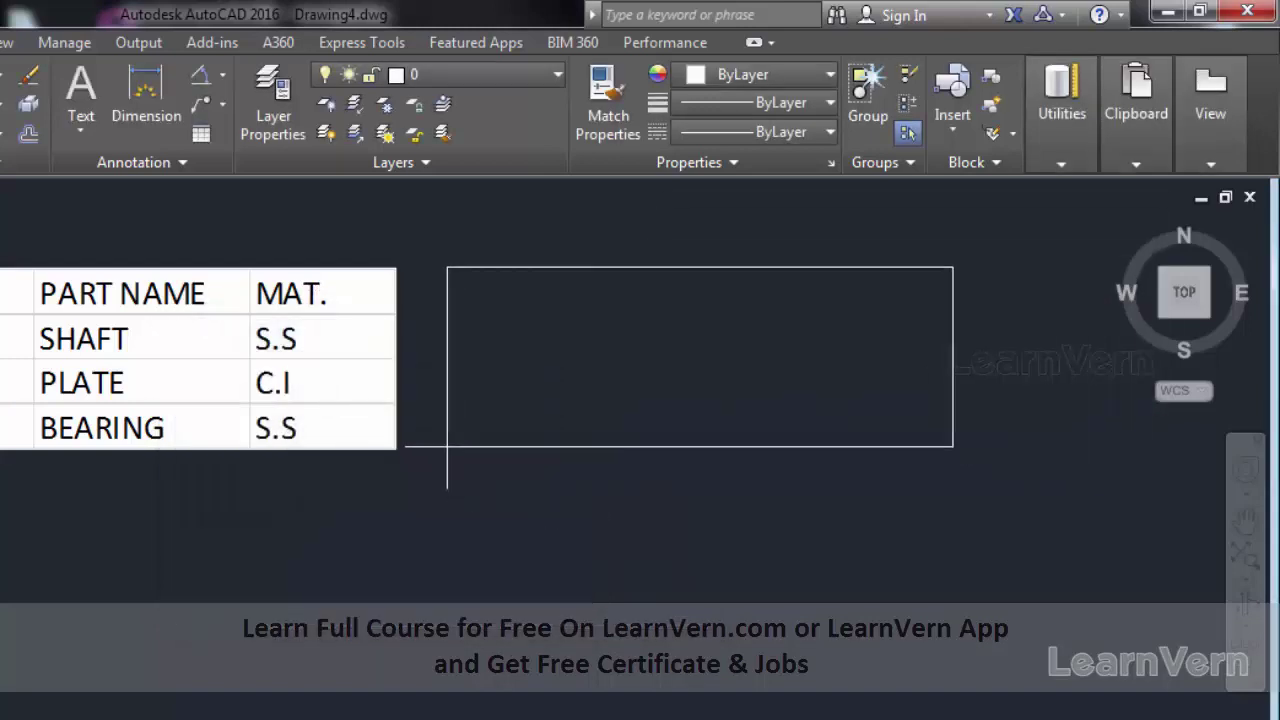
left_click(452, 457)
Select the first pasted table, clear it, then window-select the linked table
left_click(131, 431)
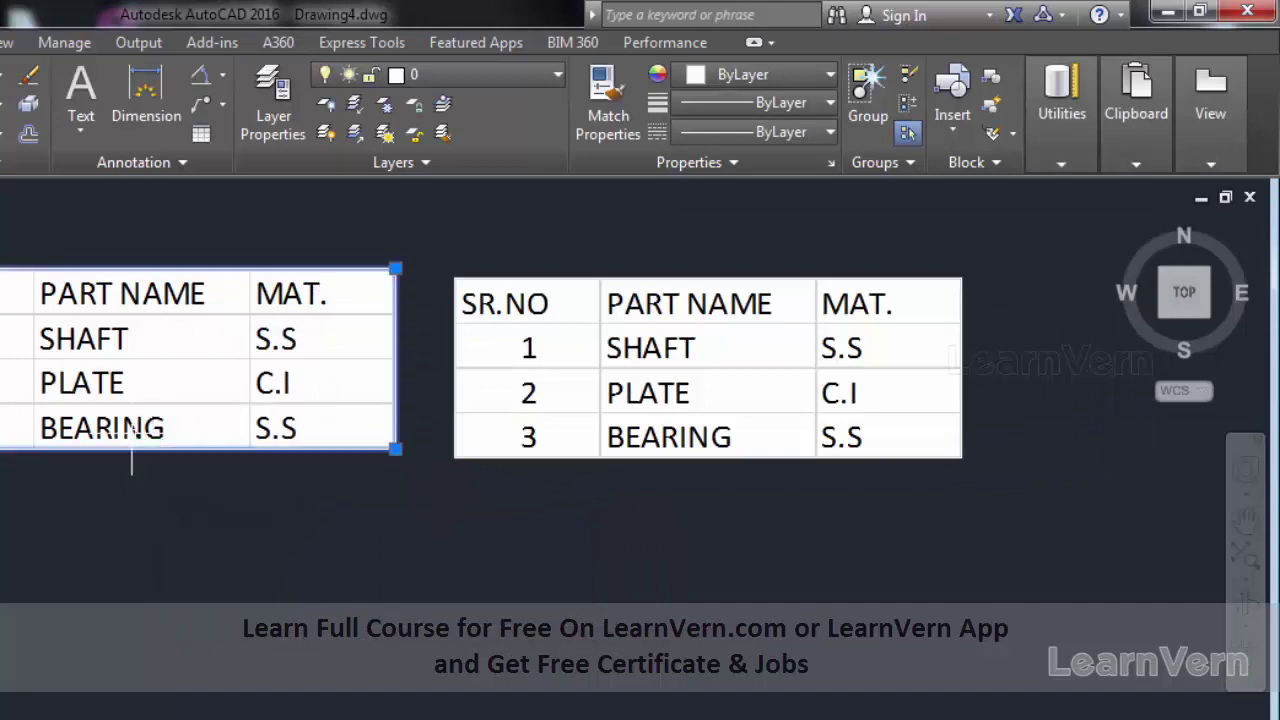
key("Escape")
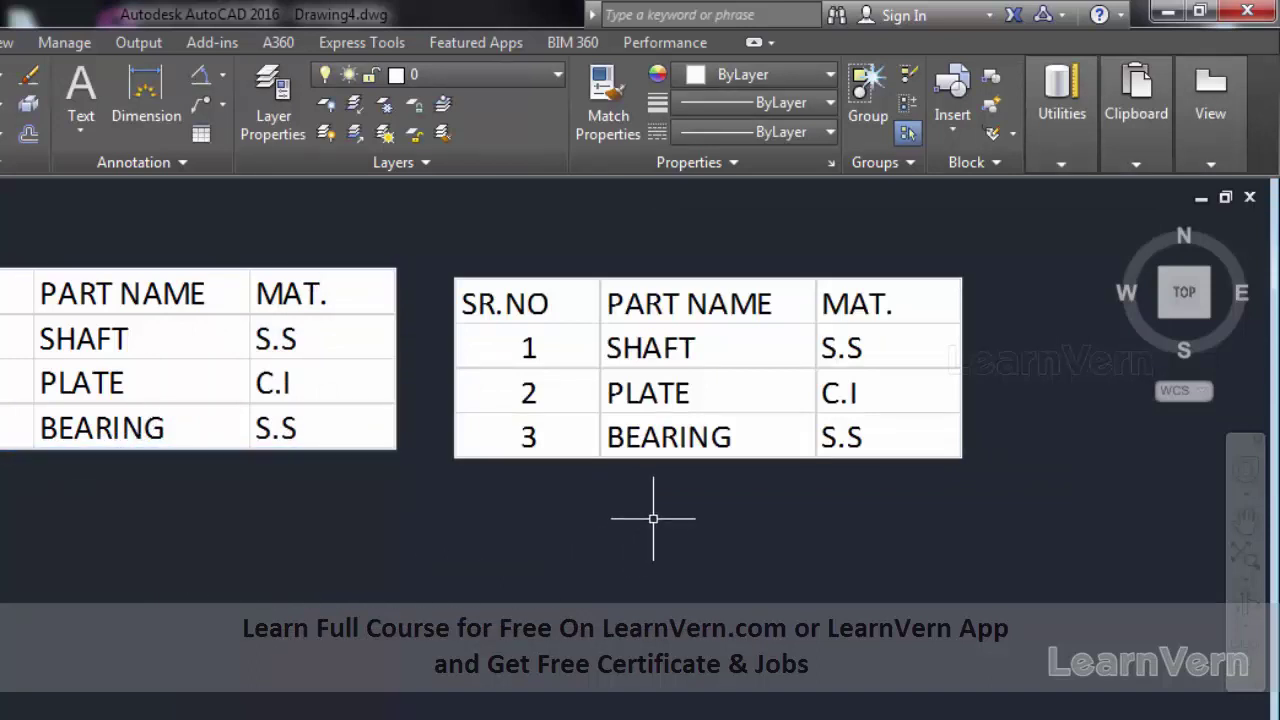
left_click(653, 519)
left_click(586, 429)
Edit cell C4 so BEARING's material reads BRASS instead of S.S
key("Escape")
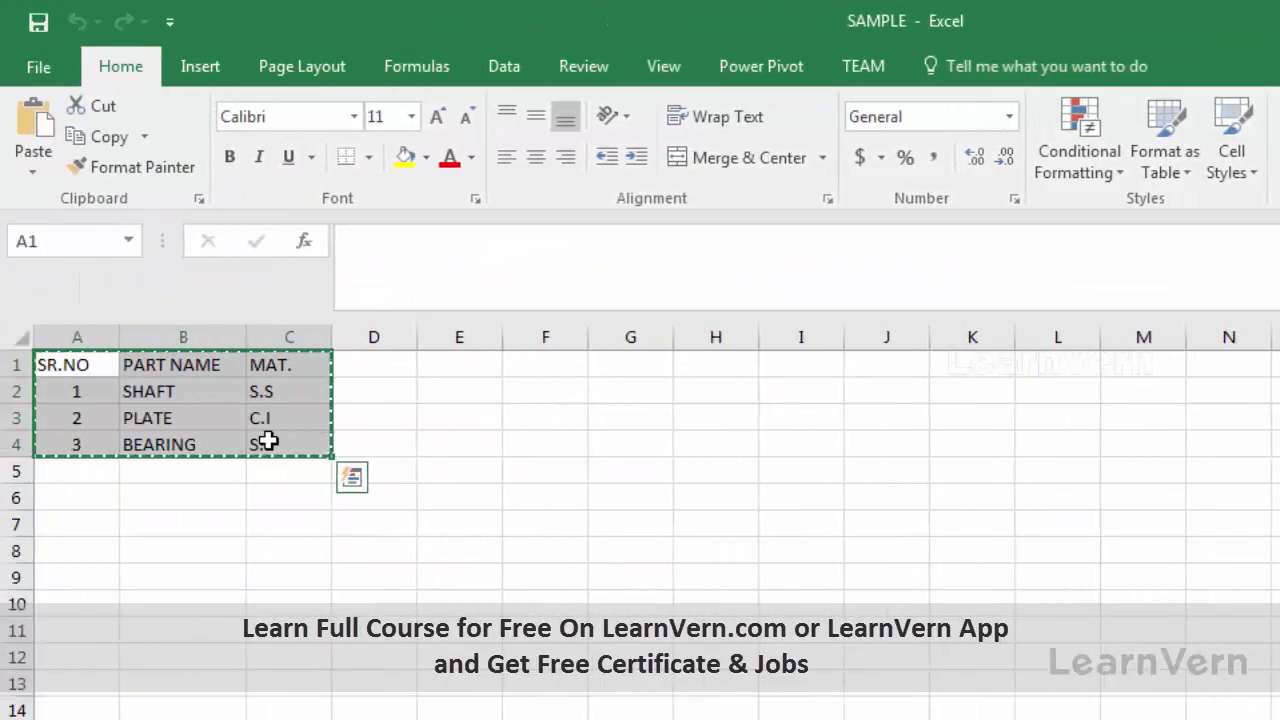
left_click(285, 444)
double_click(285, 444)
type("B")
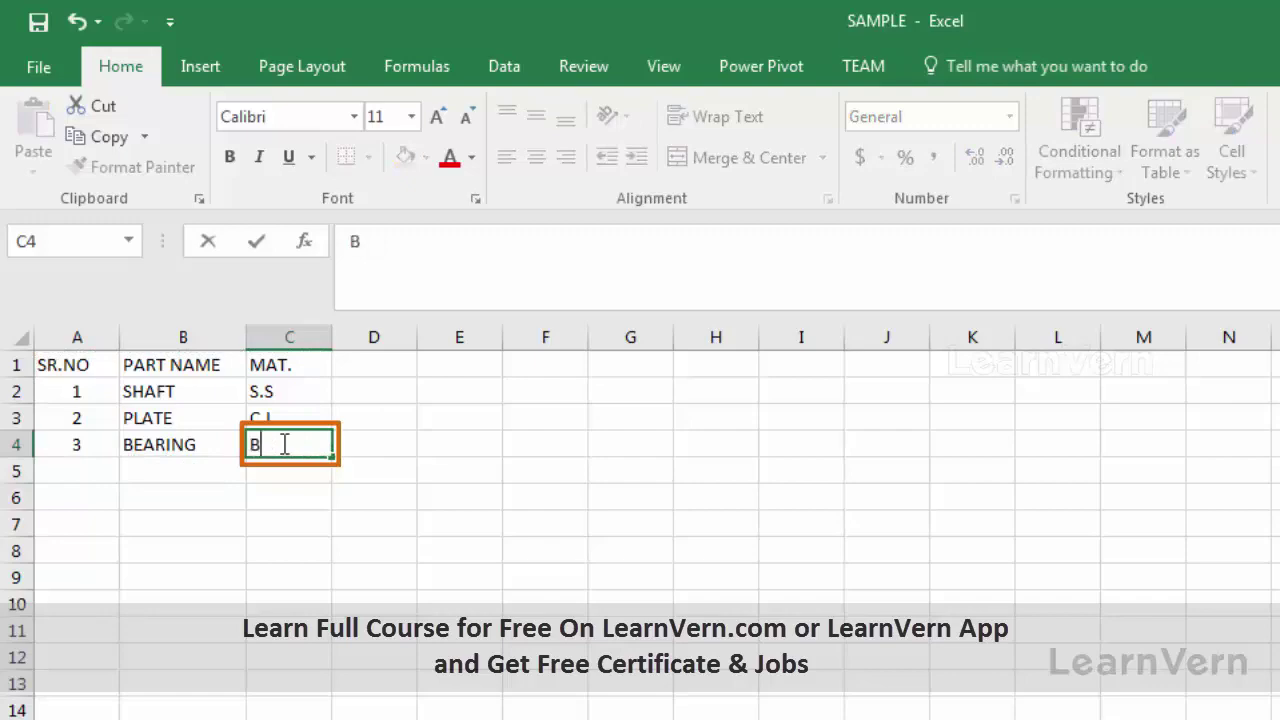
type("RASS")
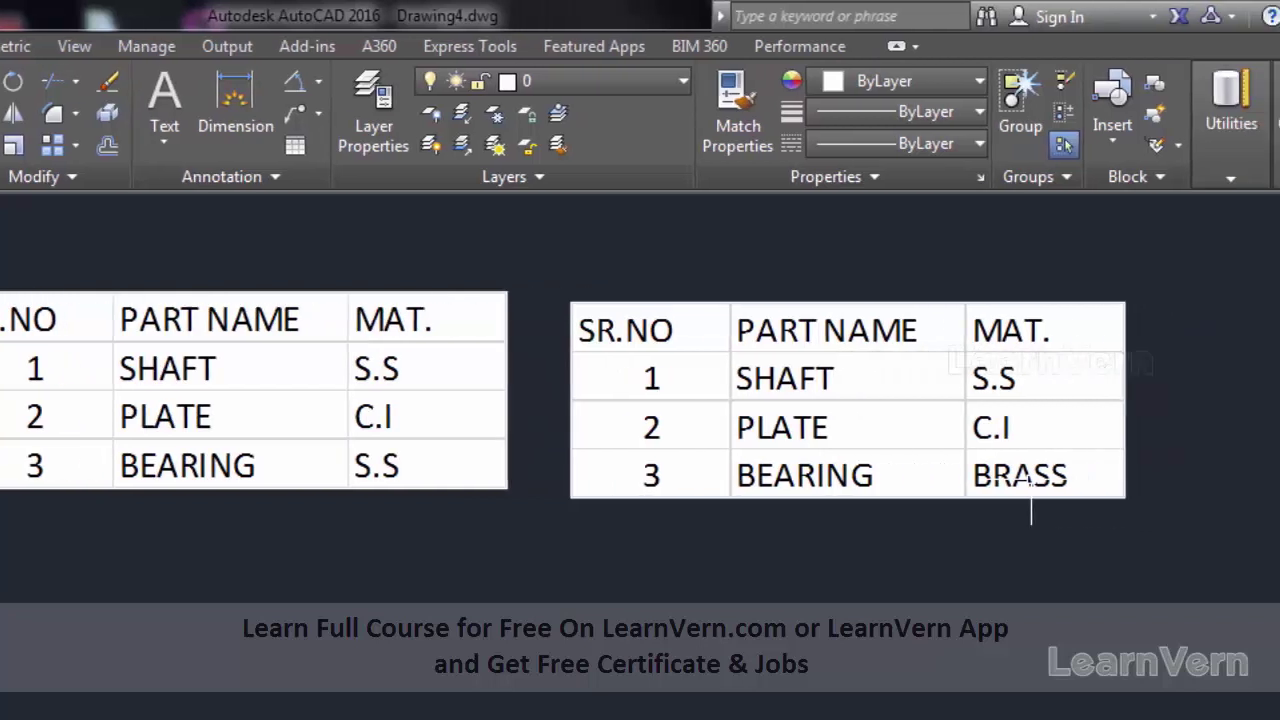
Zoom out and back in, check the Paste options, and pan the chairs into view
scroll(363, 531, "down", 5)
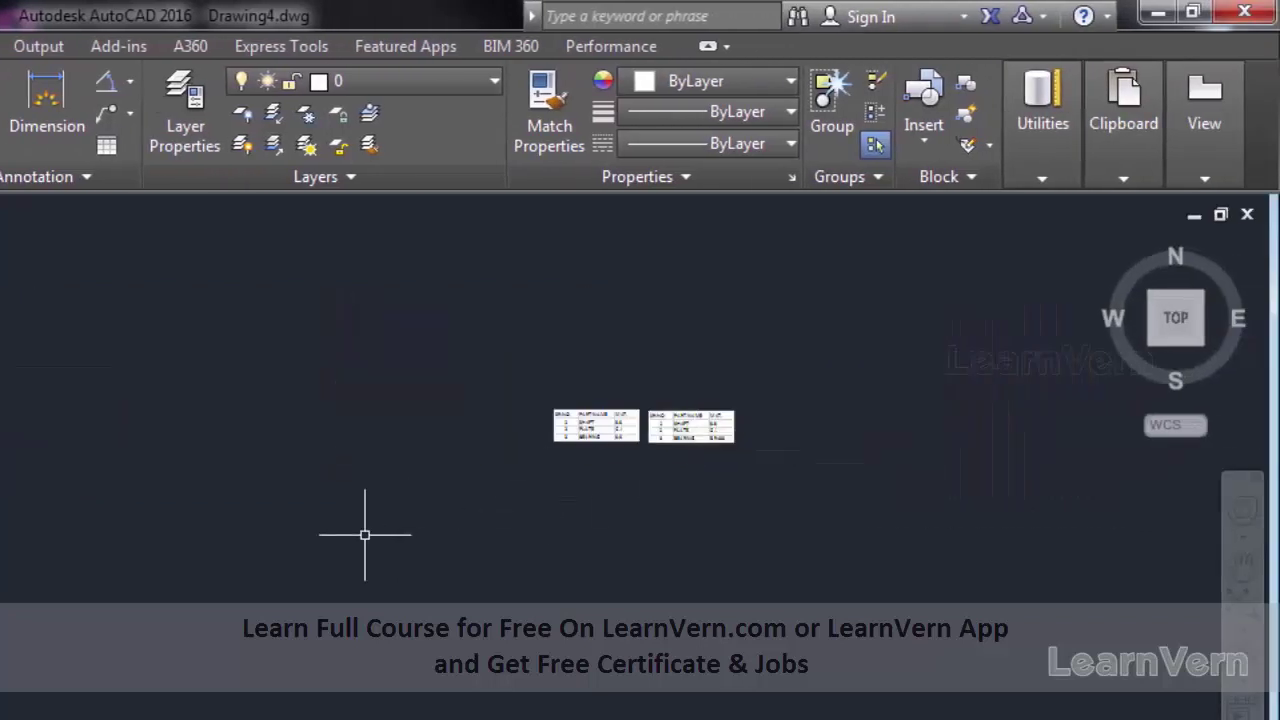
scroll(94, 600, "down", 2)
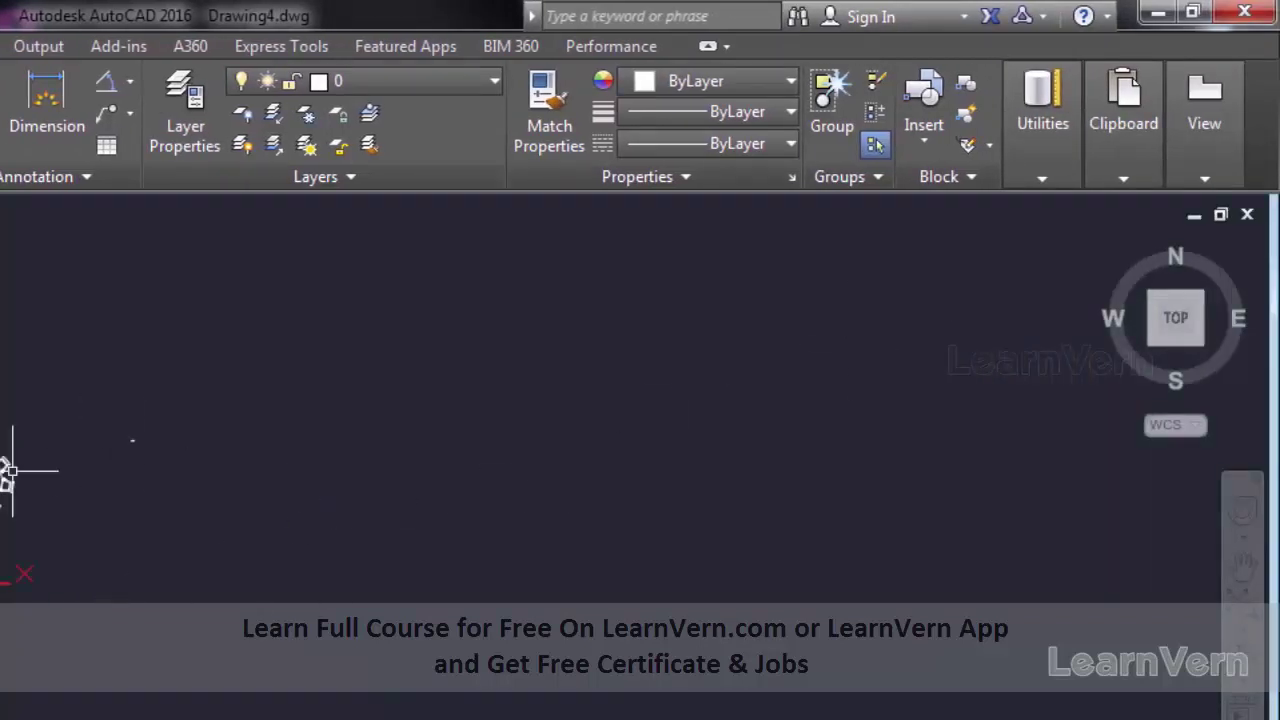
scroll(10, 470, "up", 5)
left_click(1116, 266)
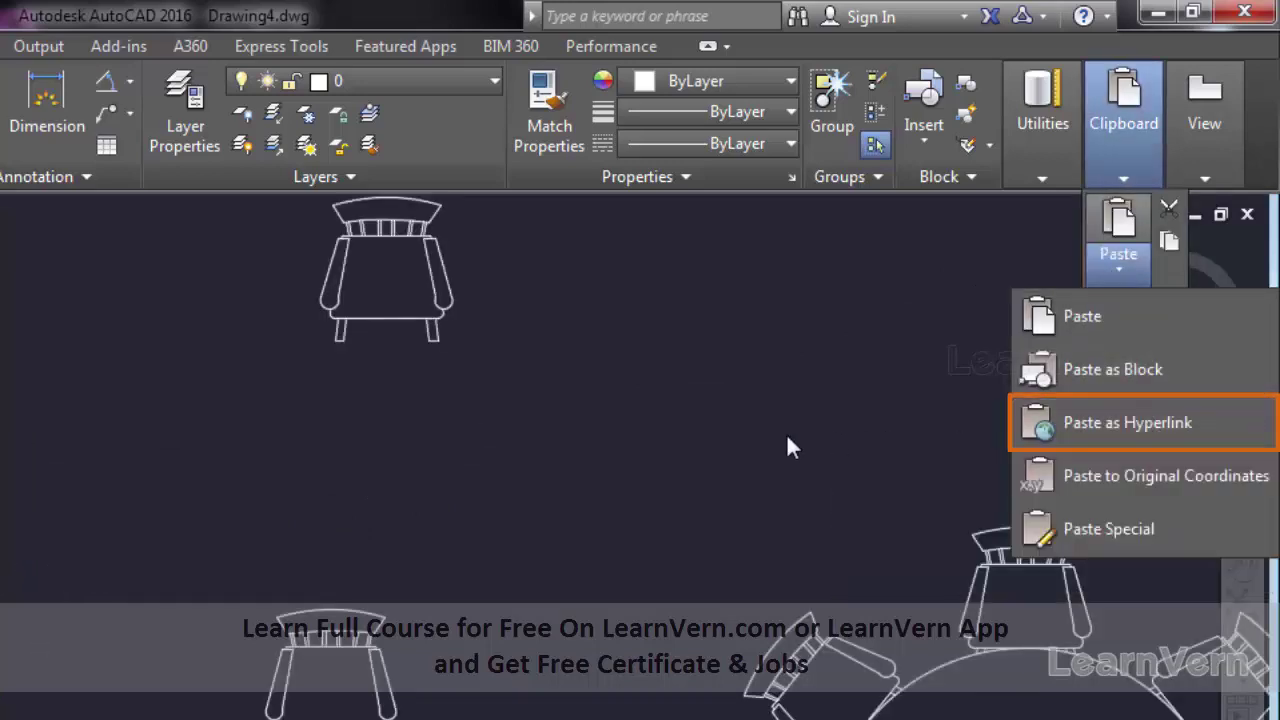
middle_click_drag(237, 705, 341, 645)
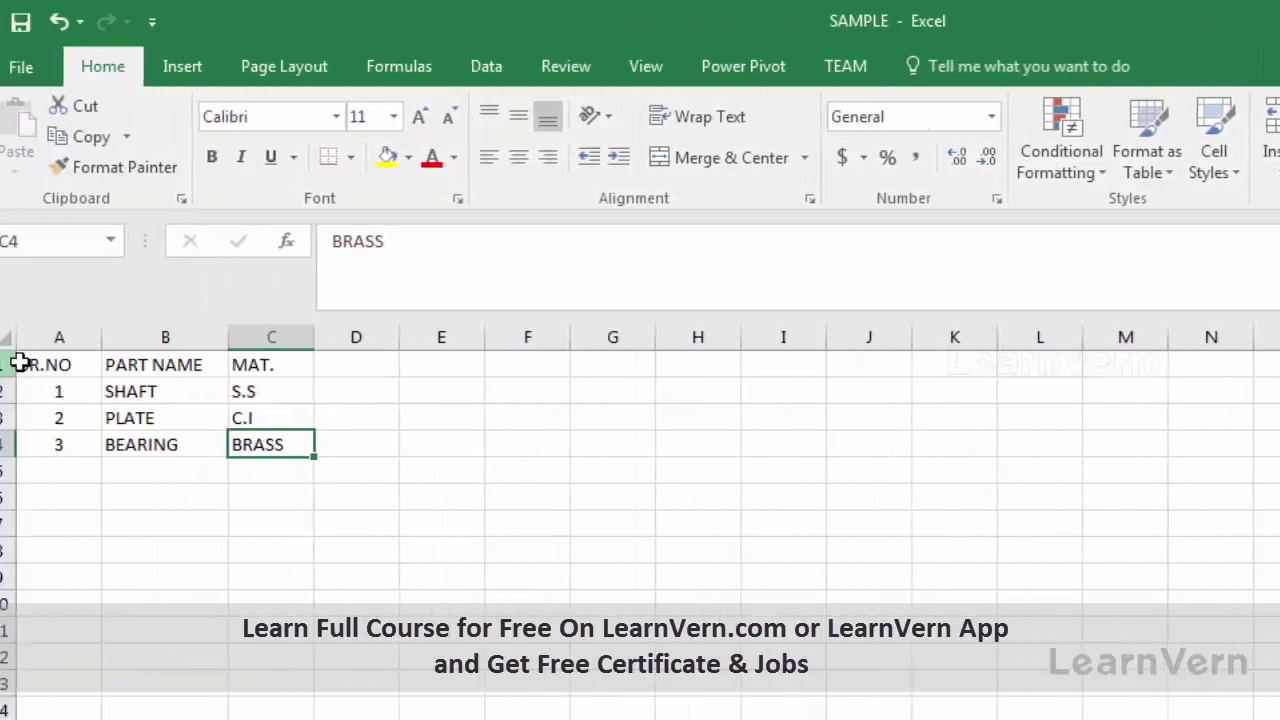
Select and copy the updated parts table range A1:C4
left_click_drag(55, 364, 286, 446)
key("ctrl+c")
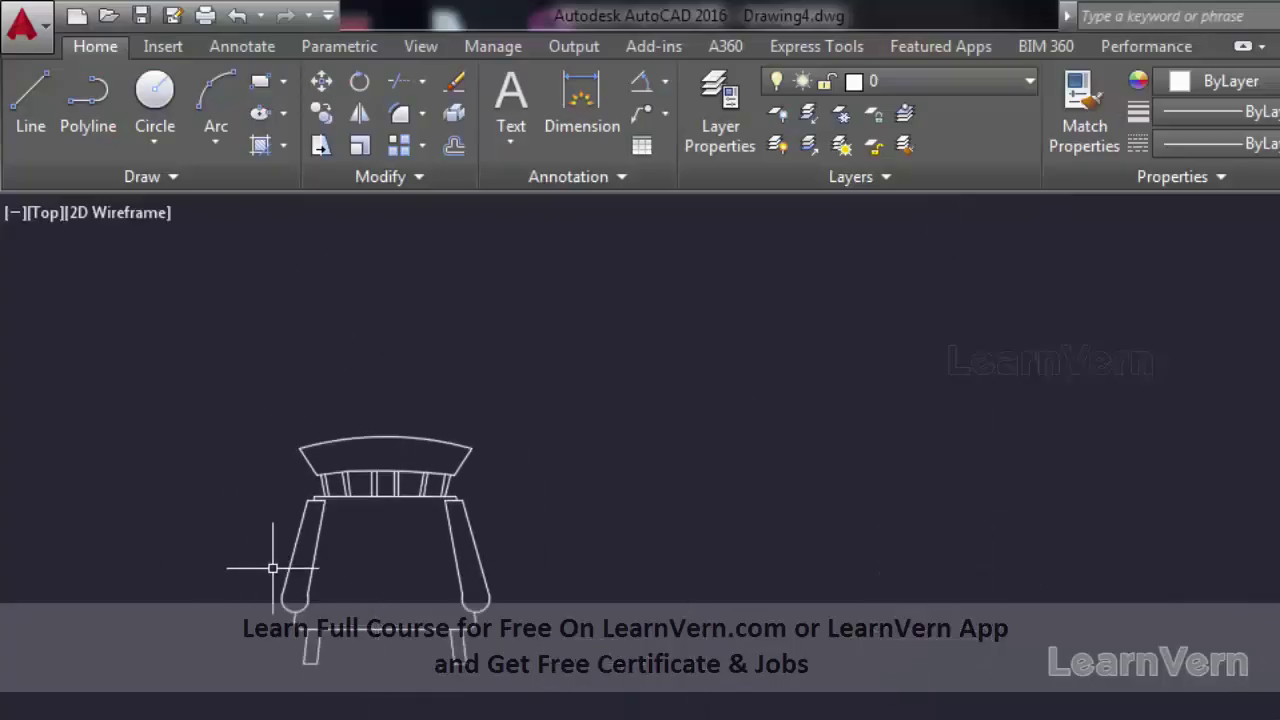
Use Paste as Hyperlink to attach the copied Excel data to one chair block
left_click(1124, 110)
left_click(1118, 262)
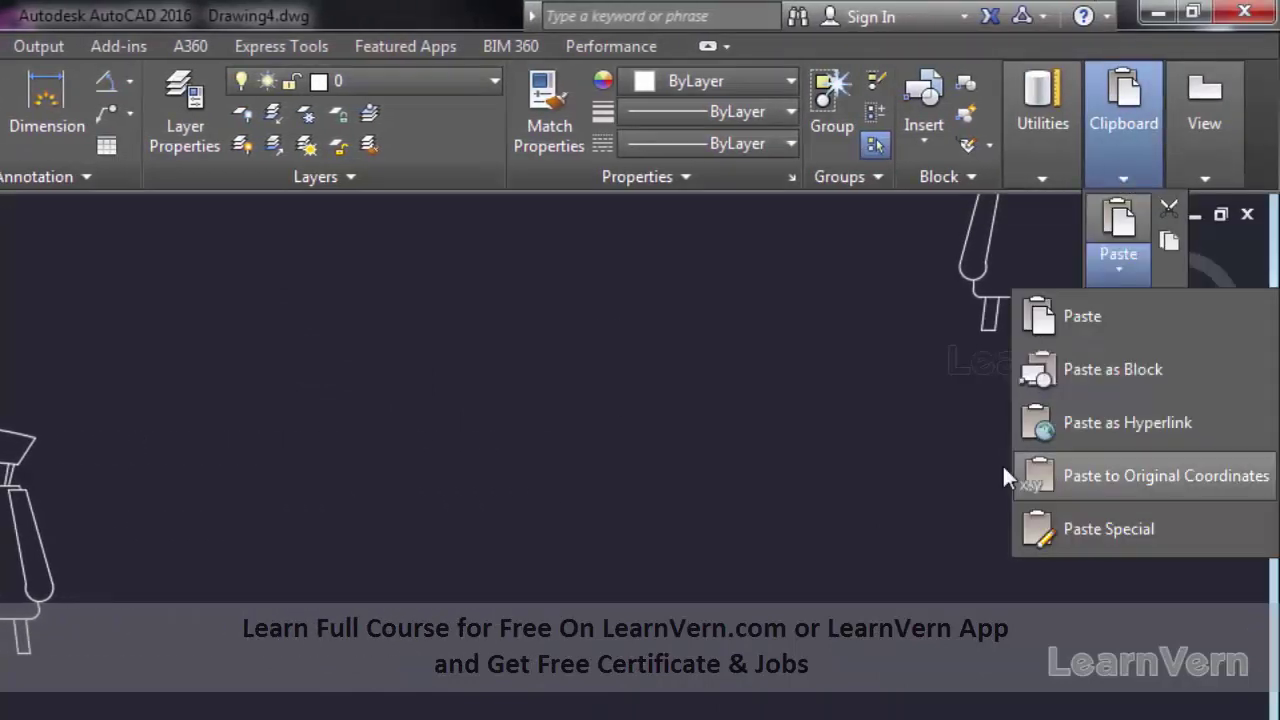
left_click(1085, 425)
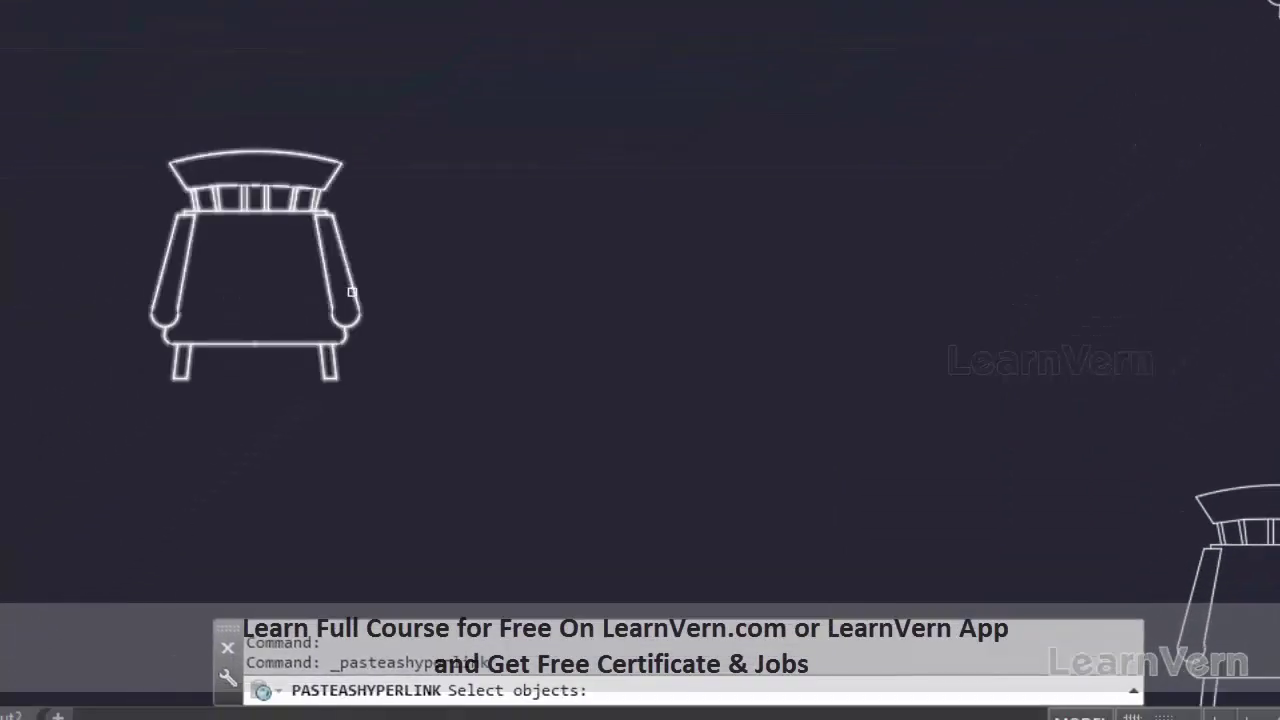
left_click(353, 294)
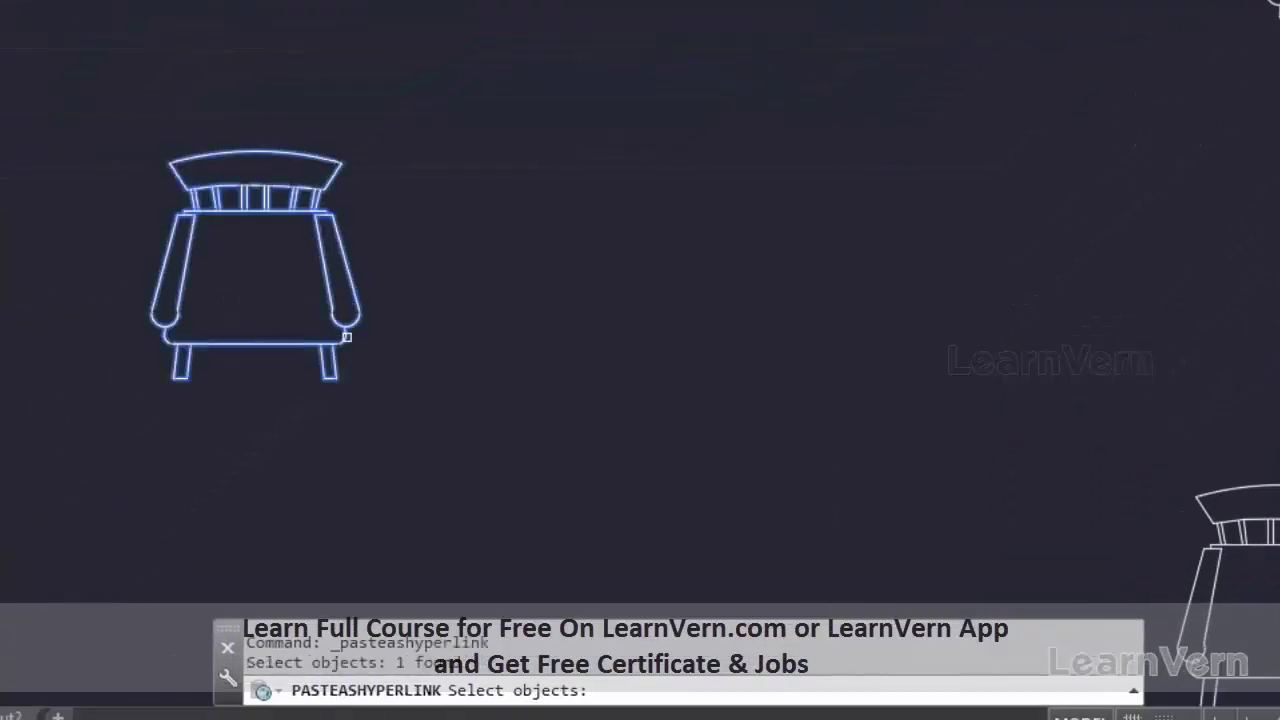
key("Return")
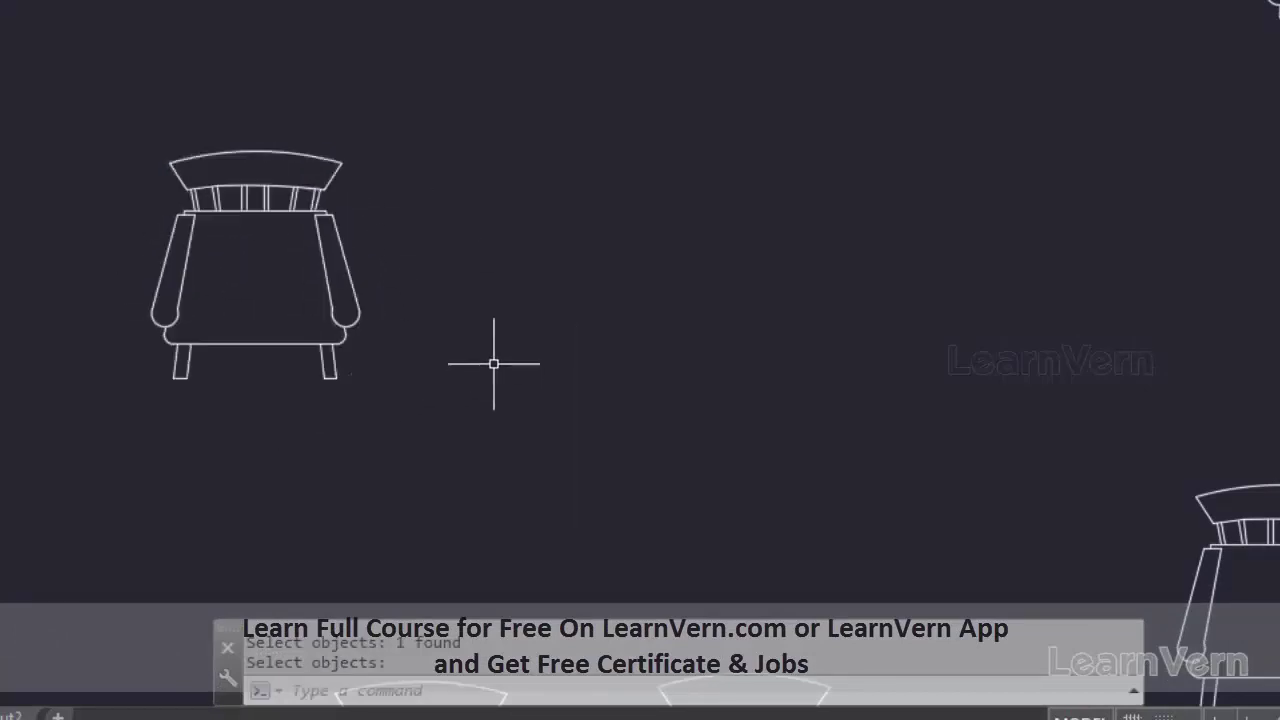
key("ctrl")
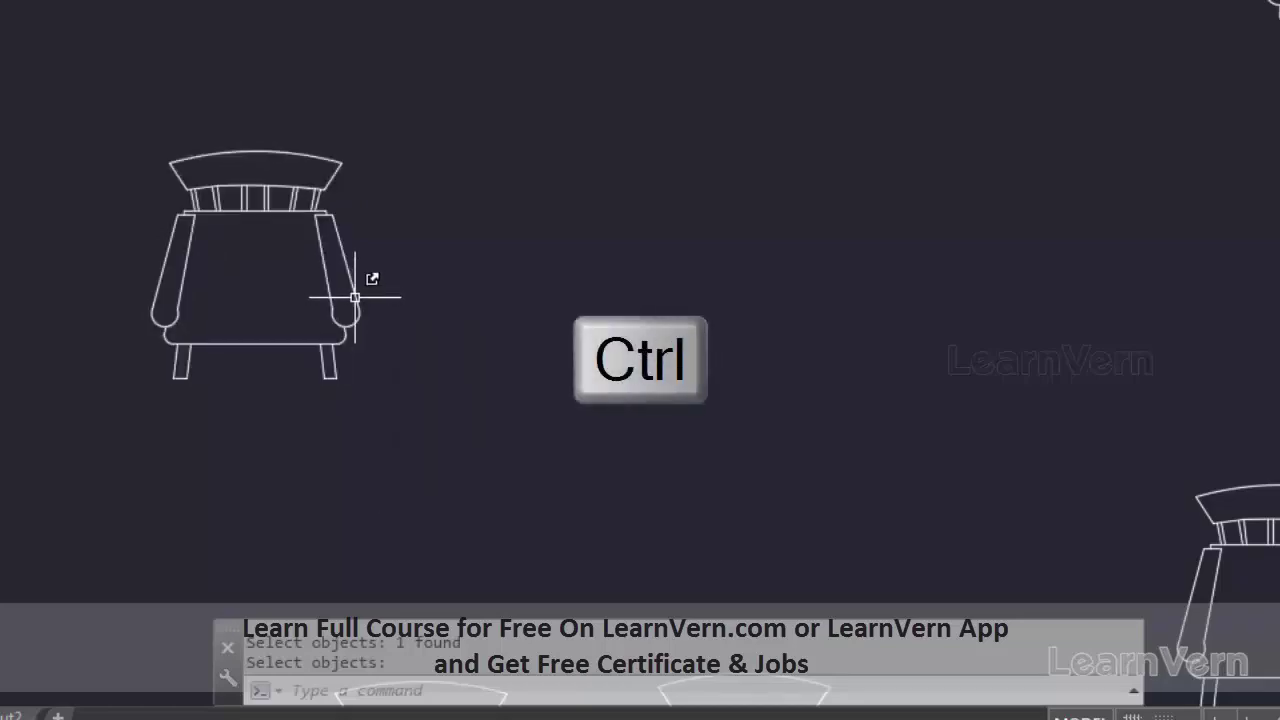